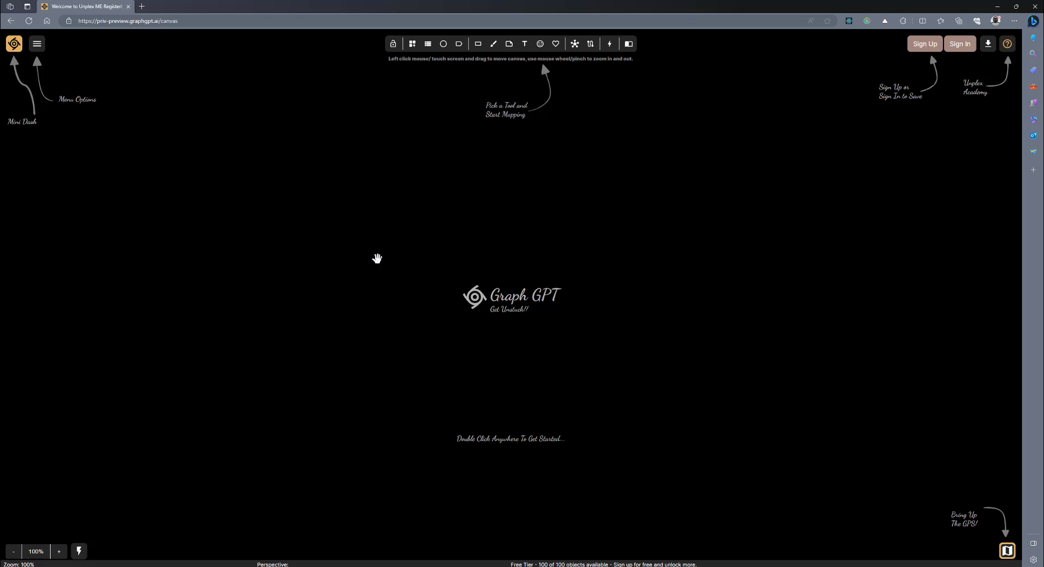
pyautogui.scroll(-1, 377, 258)
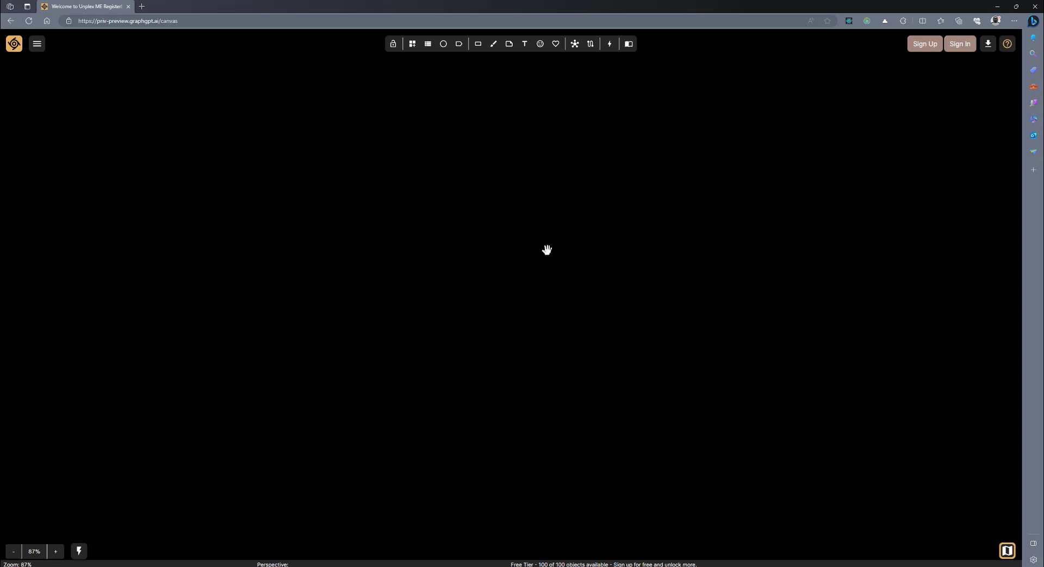
pyautogui.doubleClick(210, 134)
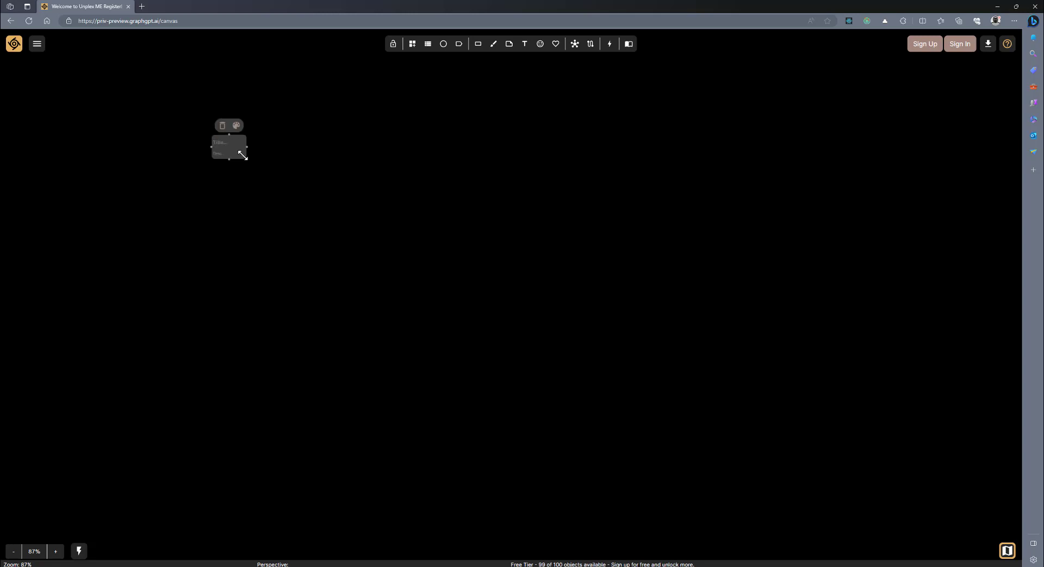
pyautogui.moveTo(242, 155); pyautogui.dragTo(290, 191)
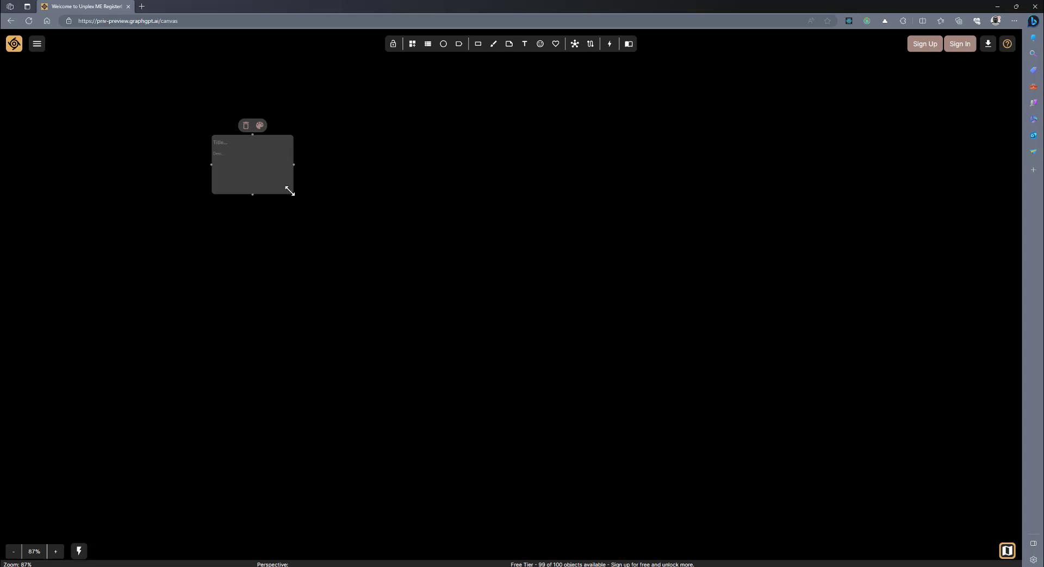
pyautogui.moveTo(290, 191); pyautogui.dragTo(285, 179)
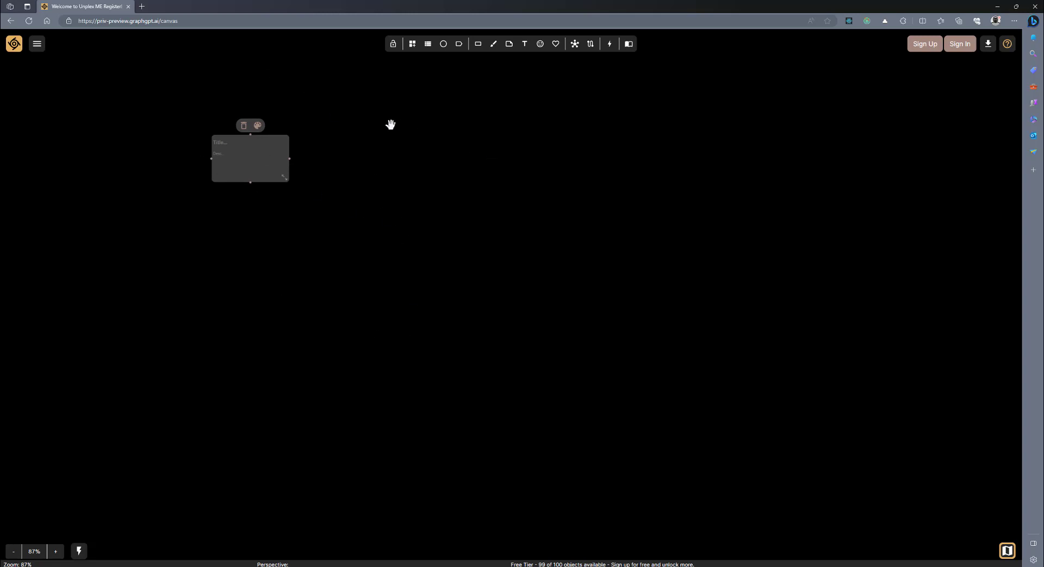
pyautogui.click(244, 126)
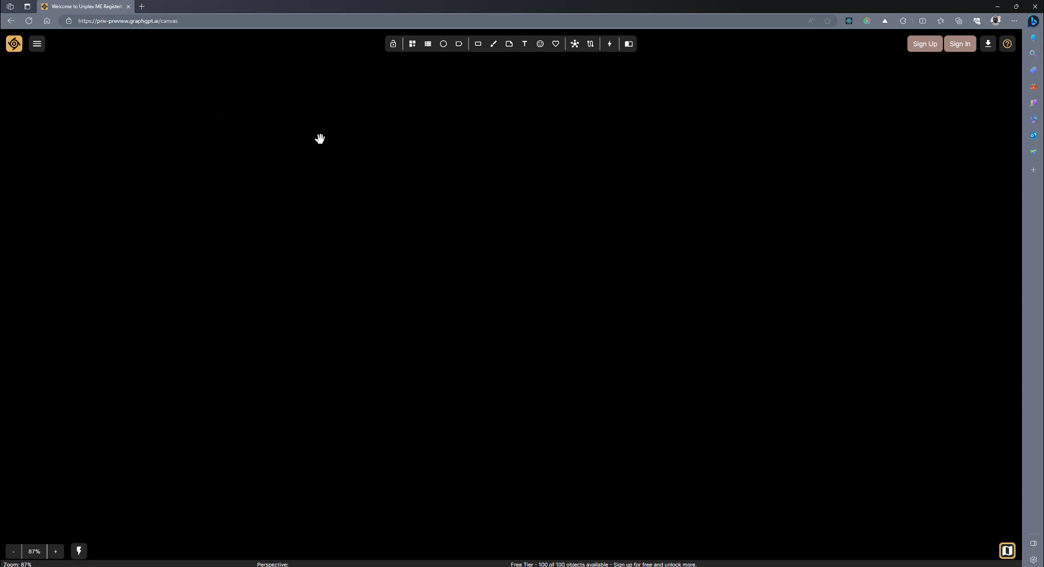
# - Create two cards titled "Card 1" and "Card 2", giving the second the description "Description for Card 2"
pyautogui.doubleClick(267, 184)
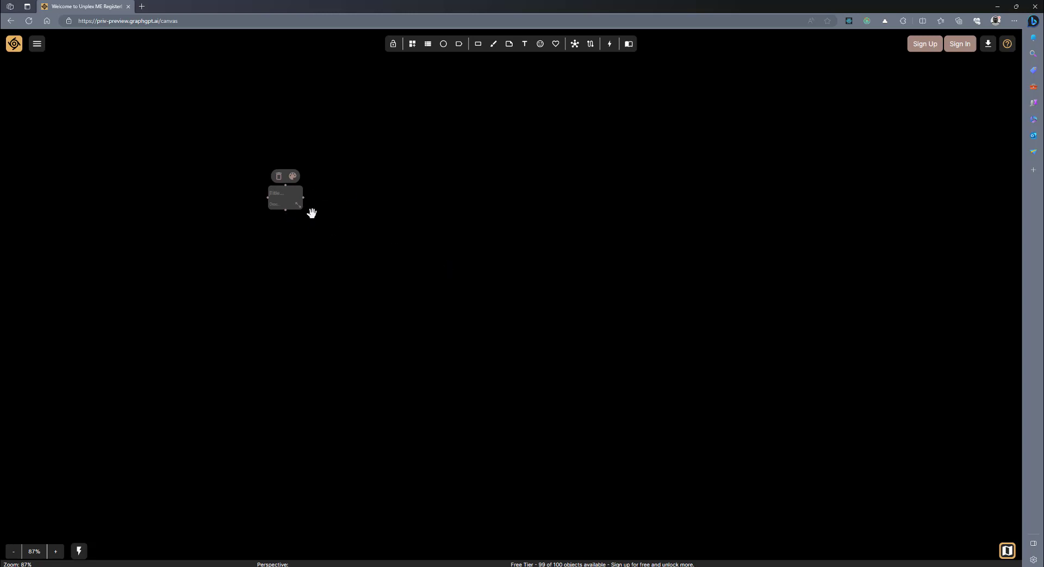
pyautogui.moveTo(298, 205); pyautogui.dragTo(334, 229)
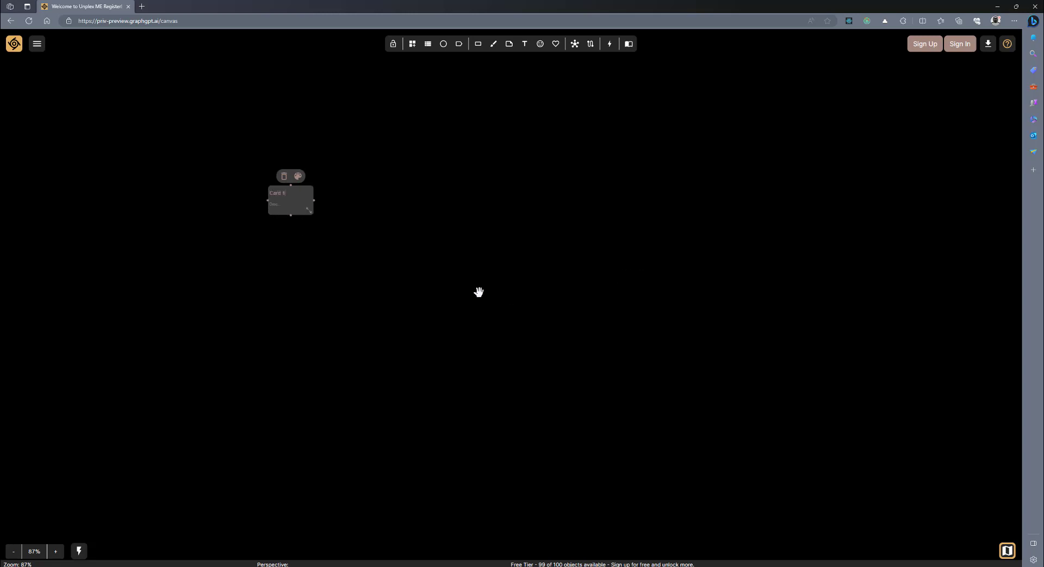
pyautogui.doubleClick(451, 286)
pyautogui.moveTo(480, 305); pyautogui.dragTo(512, 325)
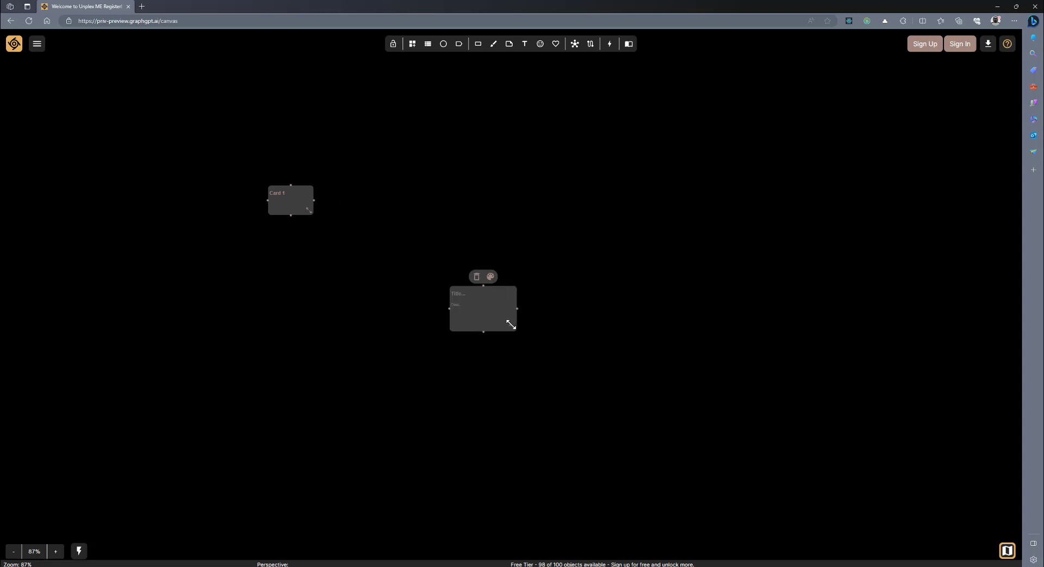
pyautogui.click(475, 294)
pyautogui.write('Card 2')
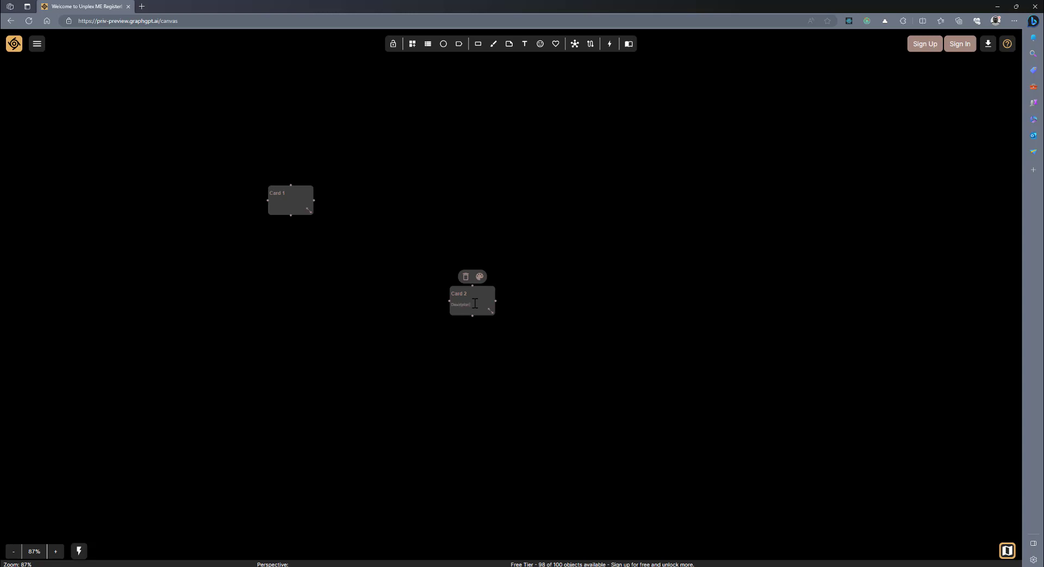
pyautogui.write('for Card')
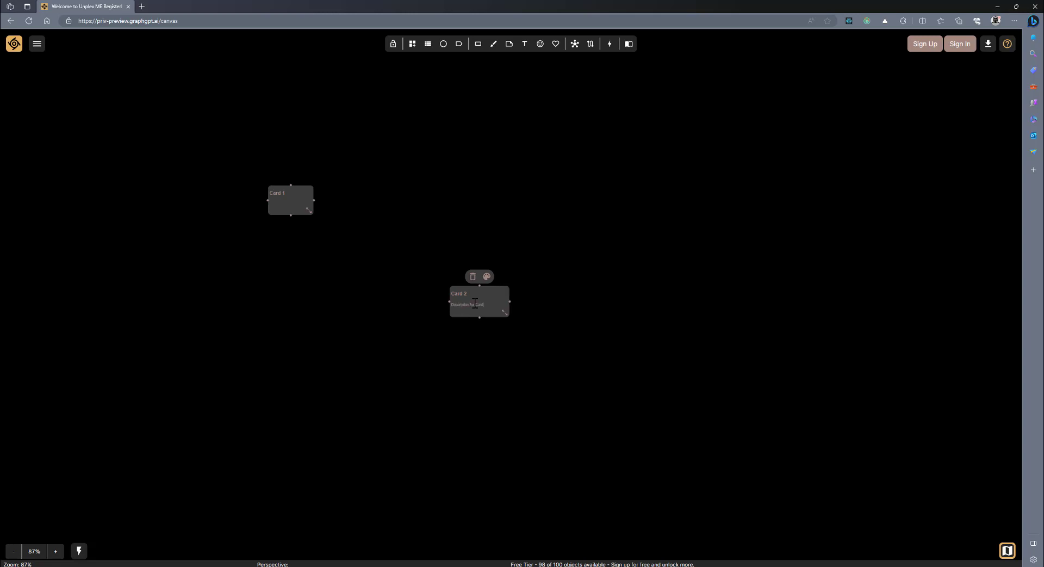
pyautogui.write(' 2')
# - Connect the right edge of Card 1 to the left edge of Card 2
pyautogui.click(574, 295)
pyautogui.click(290, 202)
pyautogui.click(326, 245)
pyautogui.moveTo(315, 200); pyautogui.dragTo(450, 302)
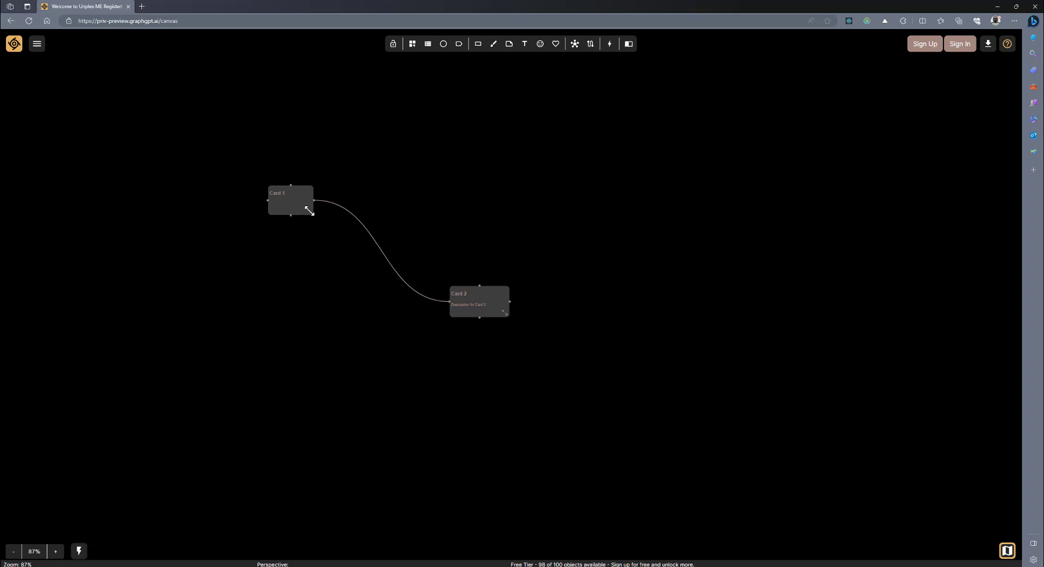
# - Enlarge Card 1 and nest a new untitled card inside its lower left area
pyautogui.moveTo(307, 210); pyautogui.dragTo(363, 265)
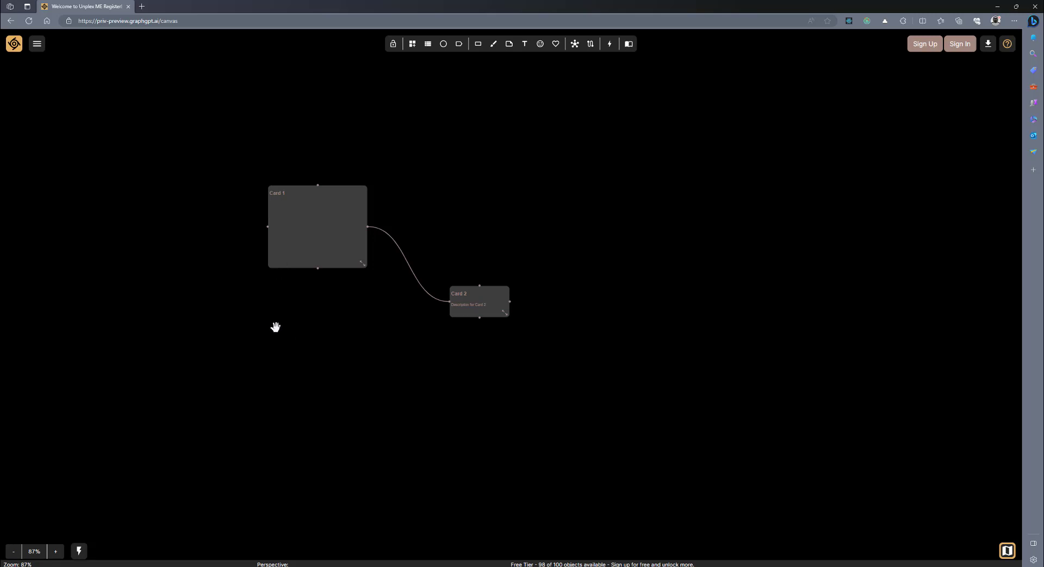
pyautogui.doubleClick(147, 323)
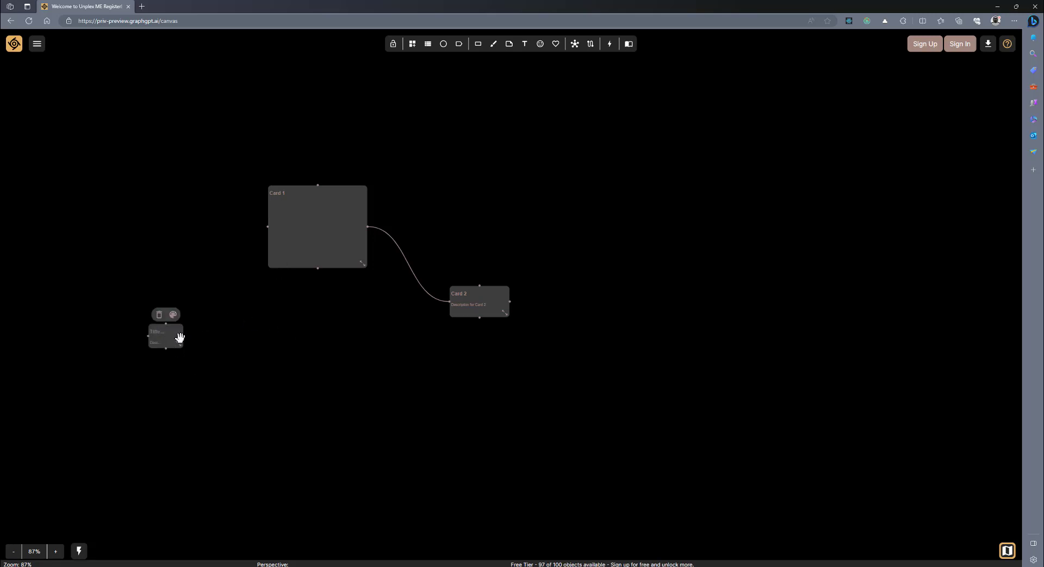
pyautogui.moveTo(180, 338); pyautogui.dragTo(311, 232)
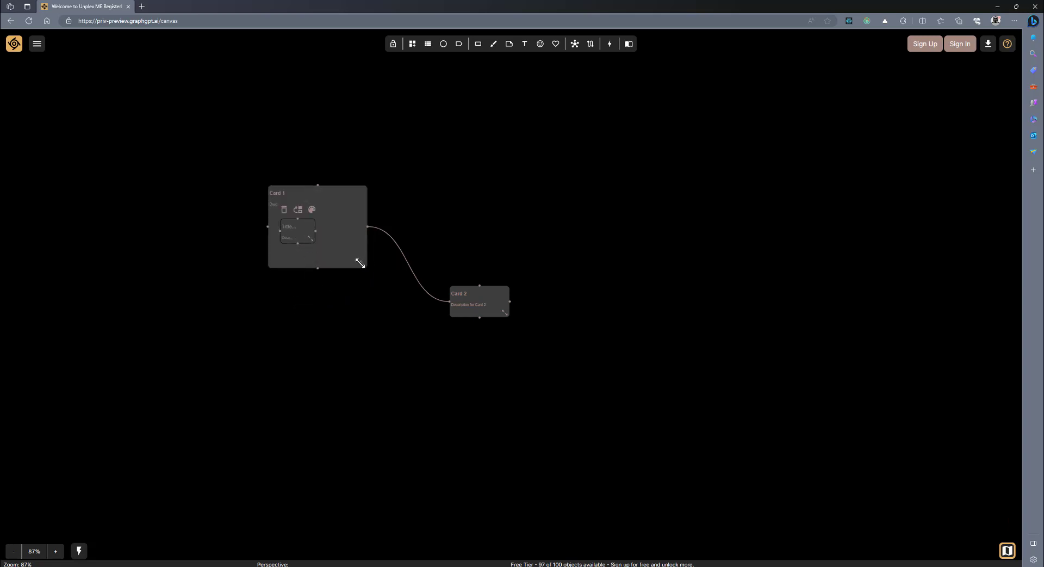
pyautogui.moveTo(360, 263); pyautogui.dragTo(400, 279)
pyautogui.moveTo(289, 233); pyautogui.dragTo(293, 250)
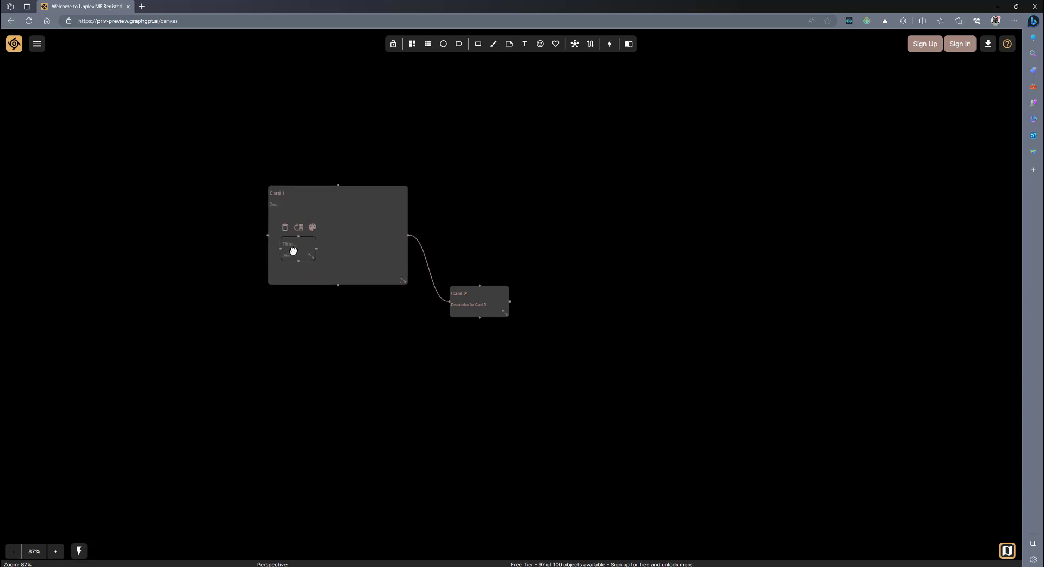
# - Nest a second, larger untitled card inside Card 1 and place two new untitled cards within it
pyautogui.doubleClick(366, 380)
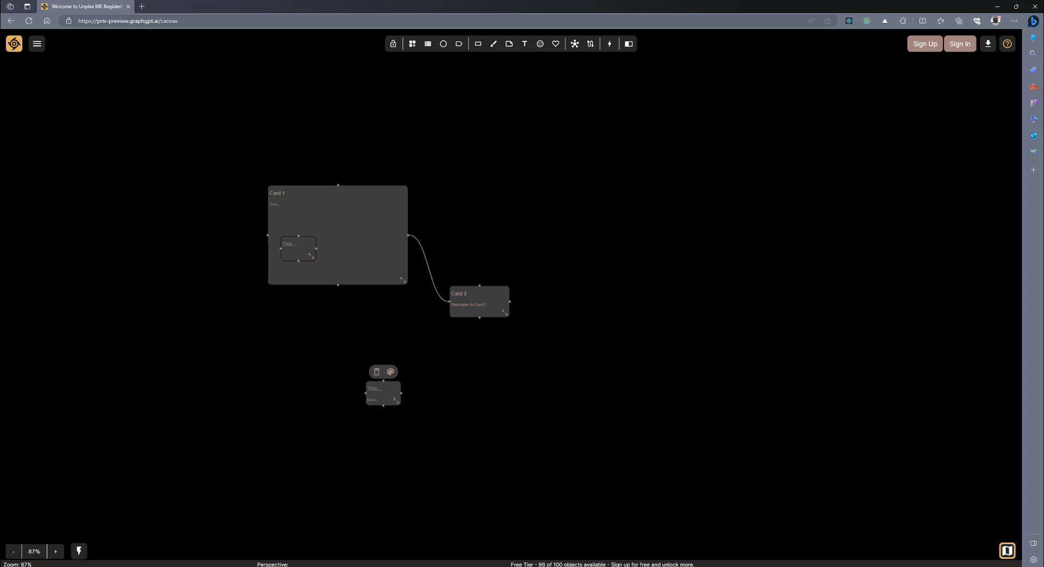
pyautogui.moveTo(390, 398); pyautogui.dragTo(396, 265)
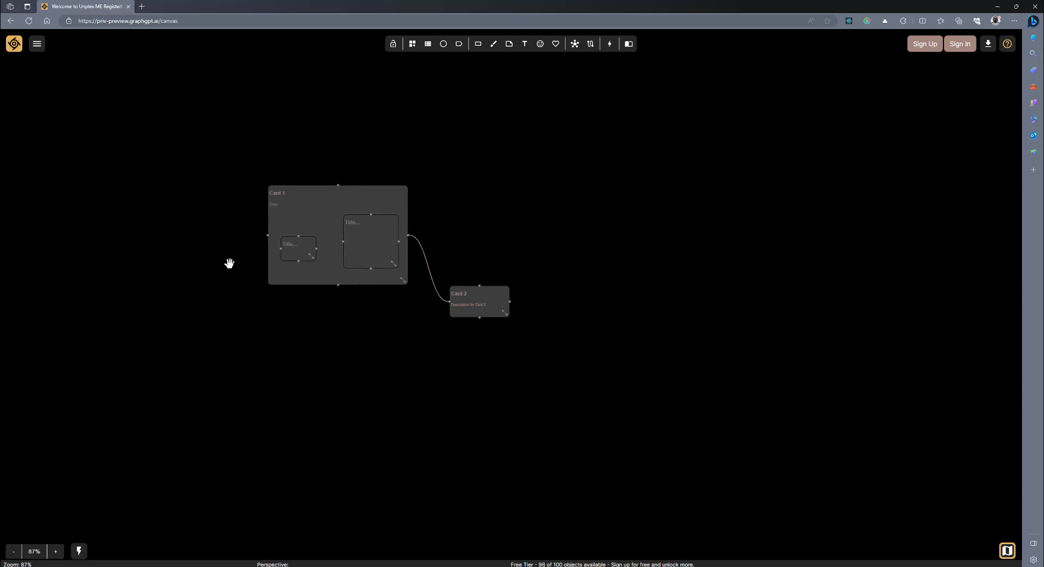
pyautogui.doubleClick(300, 387)
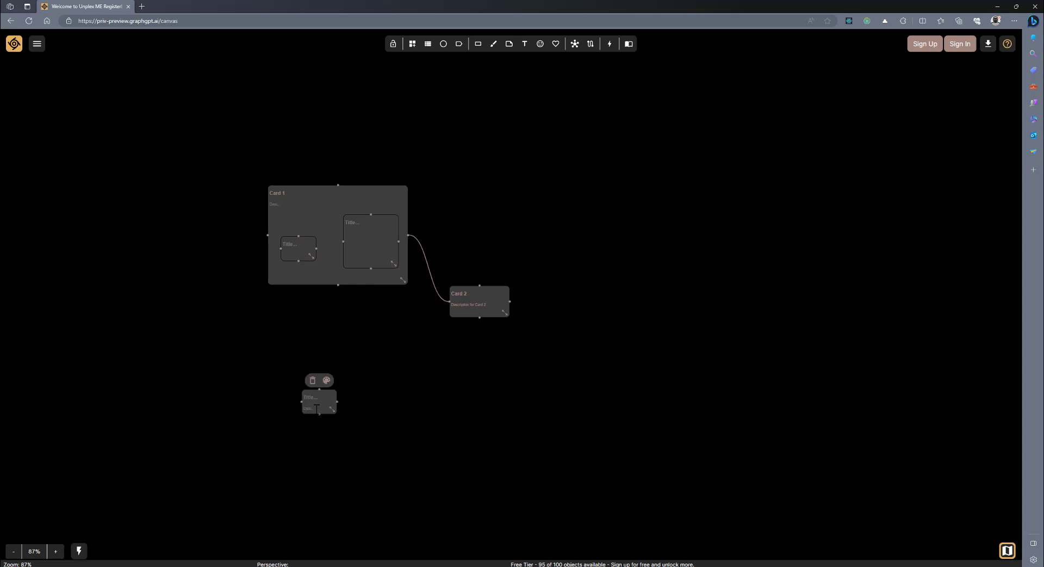
pyautogui.moveTo(317, 408); pyautogui.dragTo(418, 312)
pyautogui.moveTo(392, 263); pyautogui.dragTo(403, 298)
pyautogui.doubleClick(411, 398)
pyautogui.moveTo(412, 401); pyautogui.dragTo(377, 293)
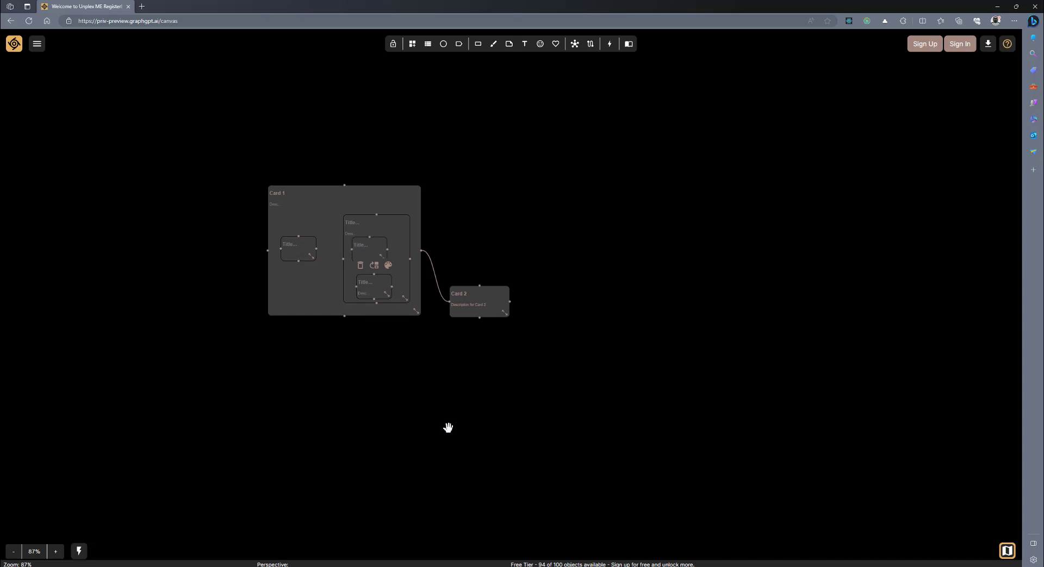
# - Connect the left nested card to the upper inner card, and the lower inner card to Card 2
pyautogui.moveTo(317, 249); pyautogui.dragTo(352, 249)
pyautogui.moveTo(391, 286); pyautogui.dragTo(337, 341)
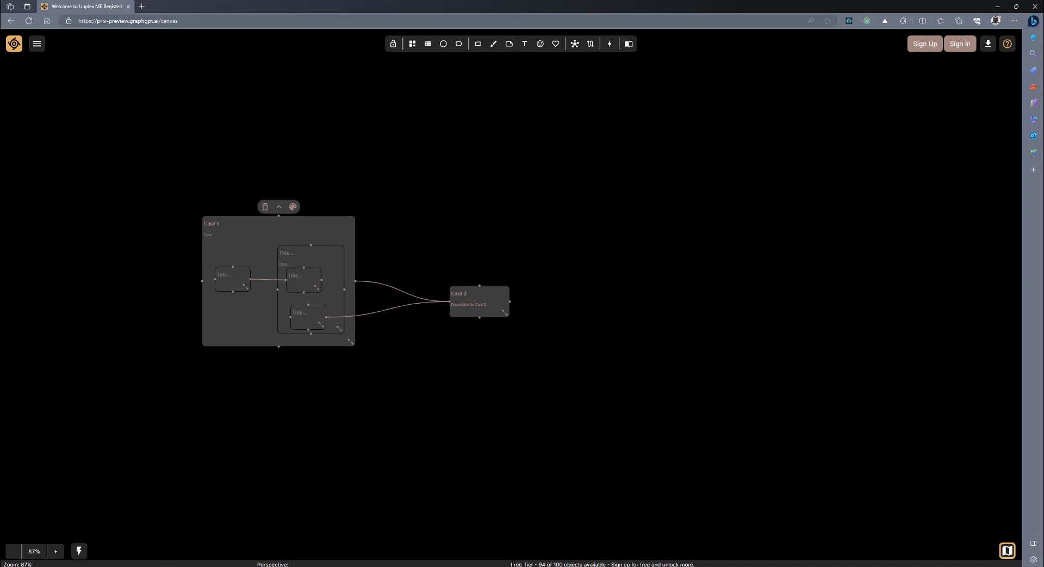
pyautogui.moveTo(512, 564); pyautogui.dragTo(571, 499)
pyautogui.click(571, 478)
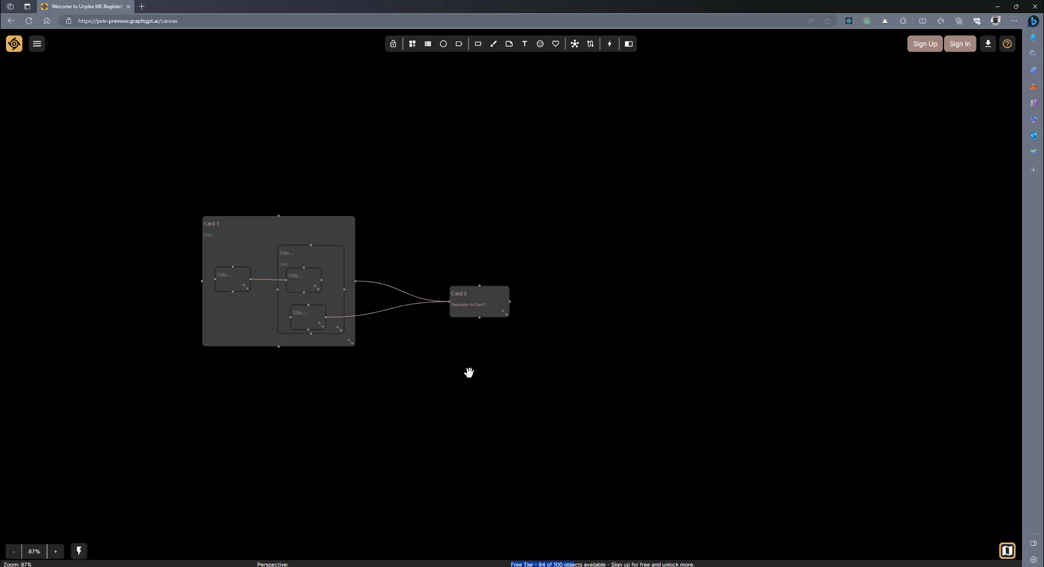
pyautogui.click(573, 524)
# - Sign in to the mapping site with Google, using the listed test account
pyautogui.click(921, 50)
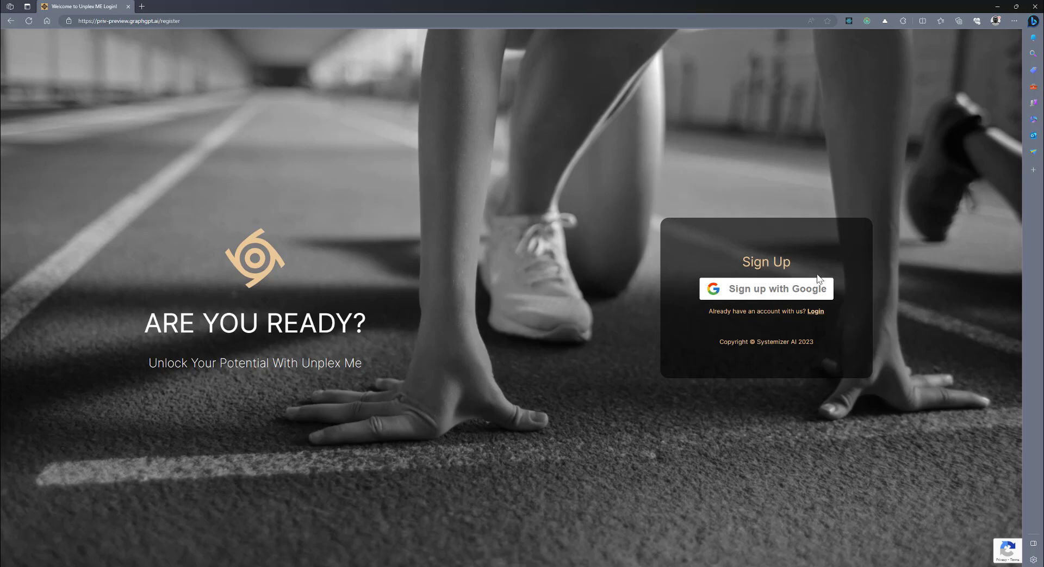
pyautogui.click(816, 311)
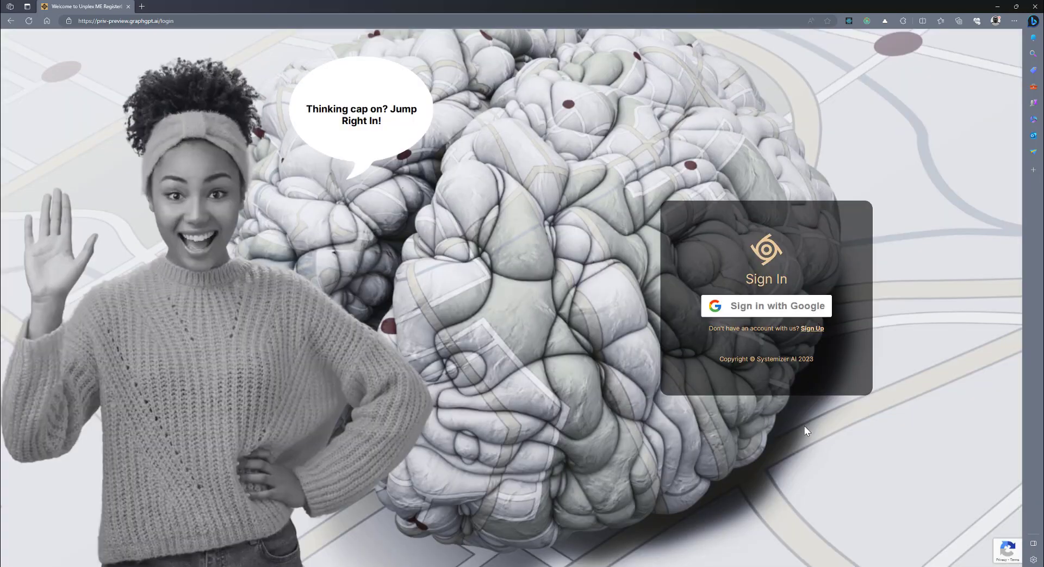
pyautogui.click(756, 308)
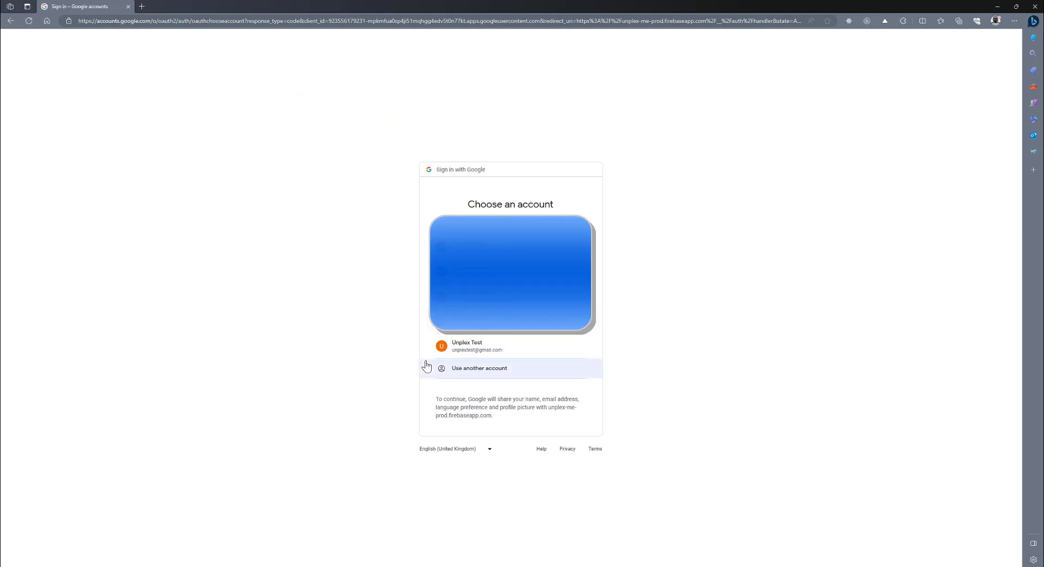
pyautogui.click(477, 350)
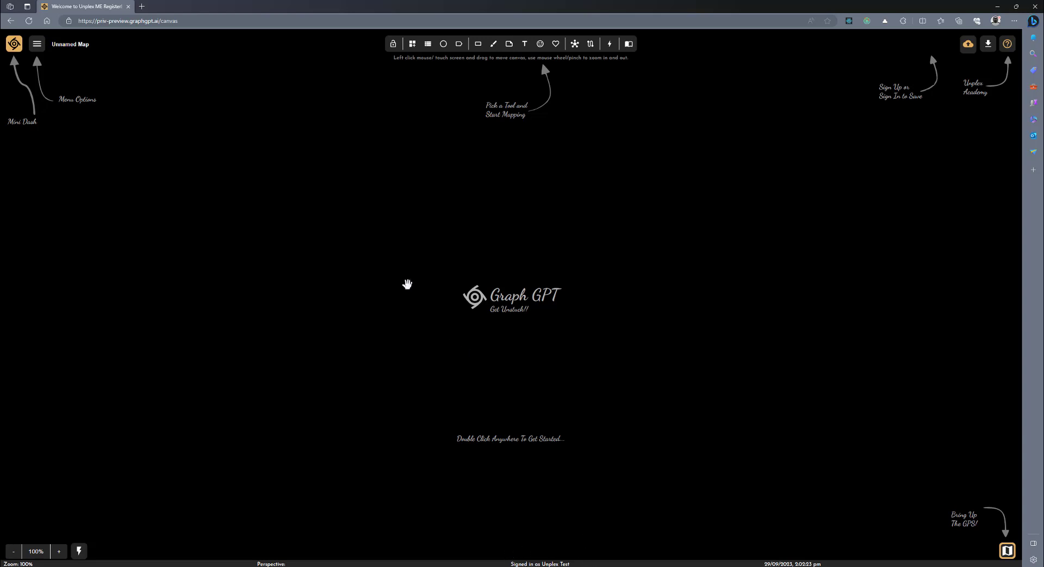
# - Rename the unnamed map as "First Assembly"
pyautogui.click(54, 44)
pyautogui.hotkey('ctrl', 'a')
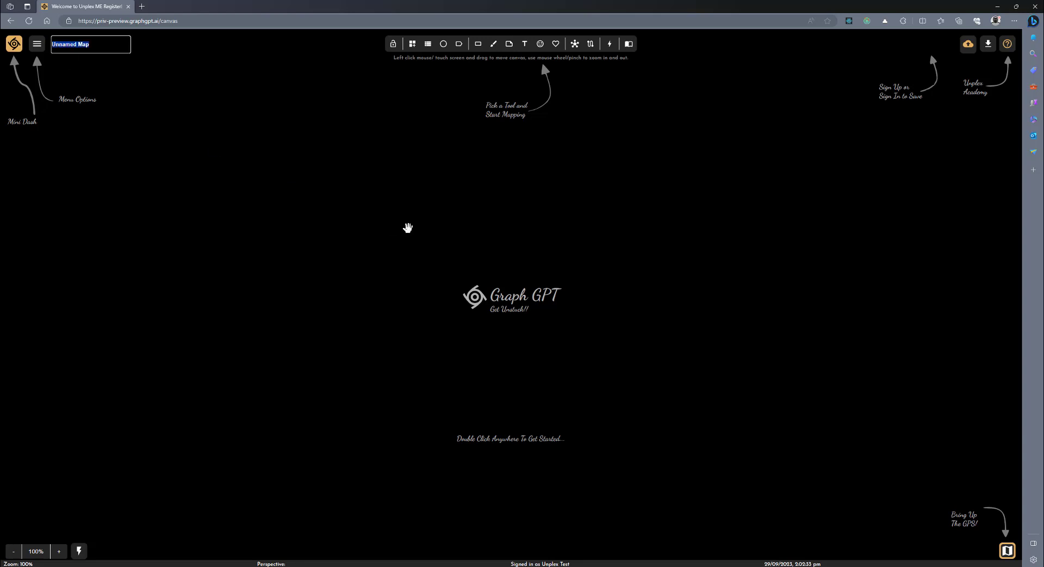
pyautogui.write('First Assembly')
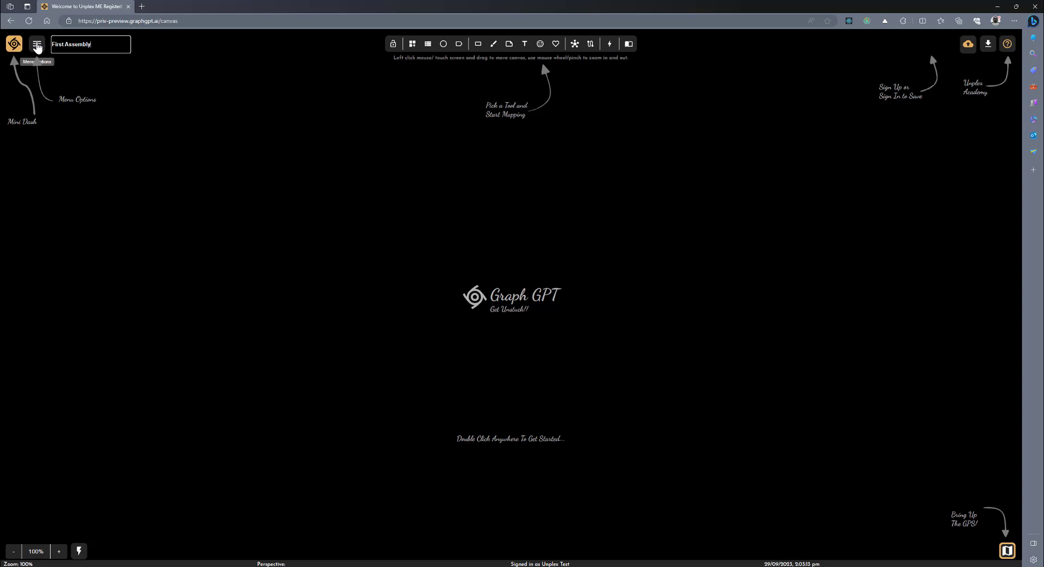
pyautogui.click(37, 46)
pyautogui.click(37, 47)
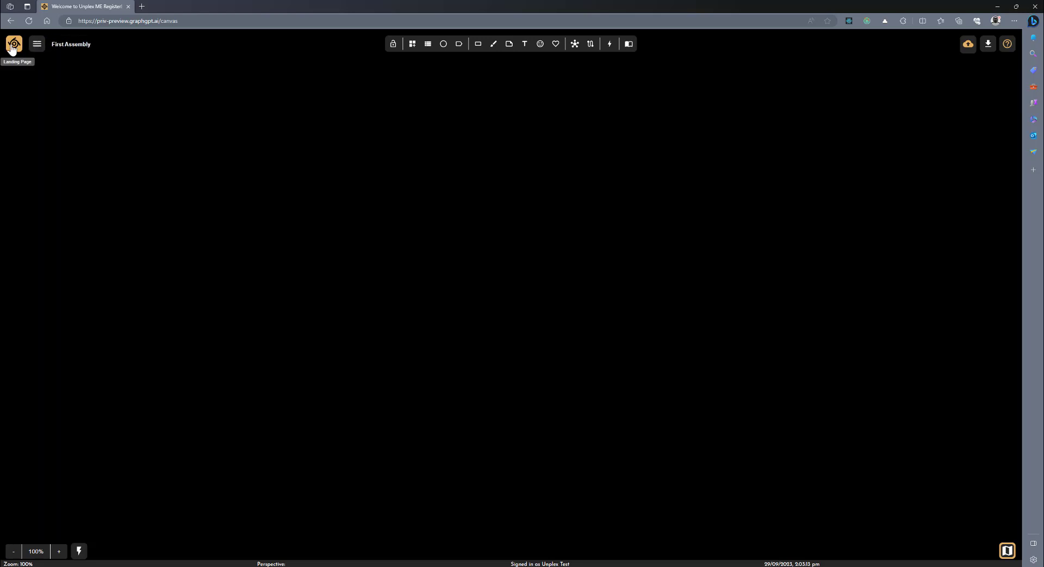
# - Go to the dashboard and open the "First Assembly" map from the list of maps
pyautogui.click(13, 48)
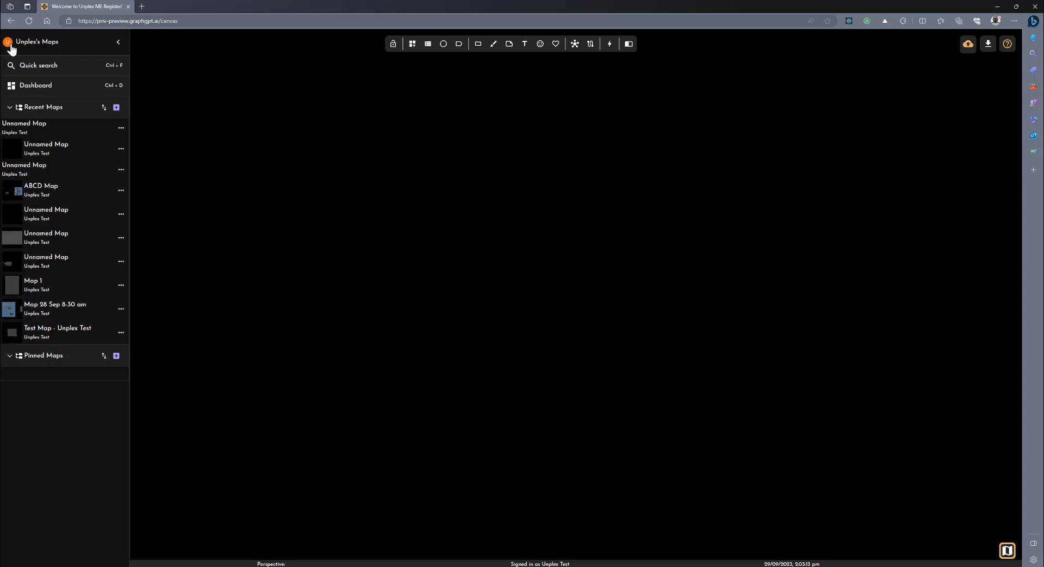
pyautogui.click(11, 49)
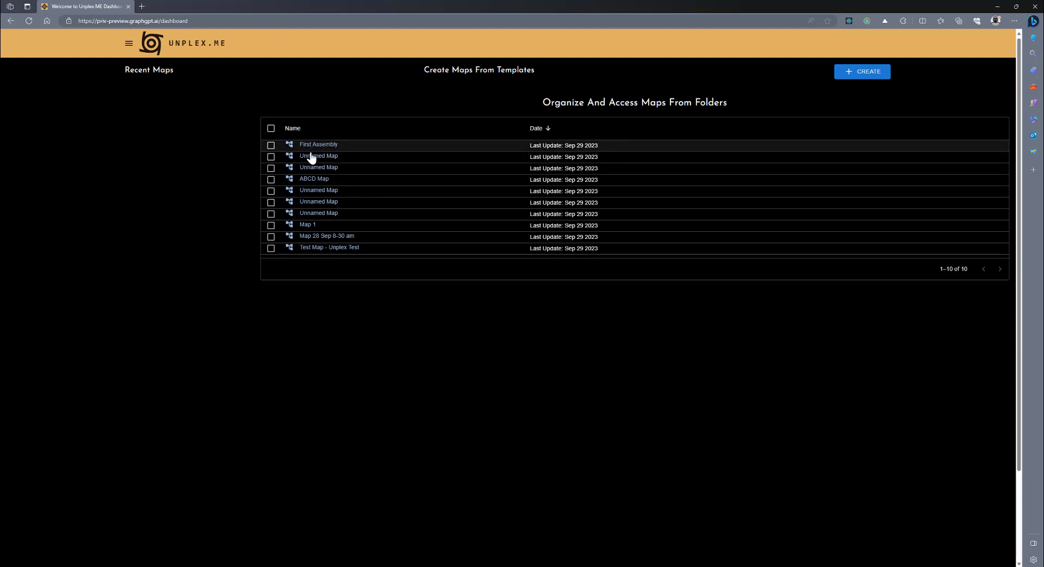
pyautogui.click(314, 146)
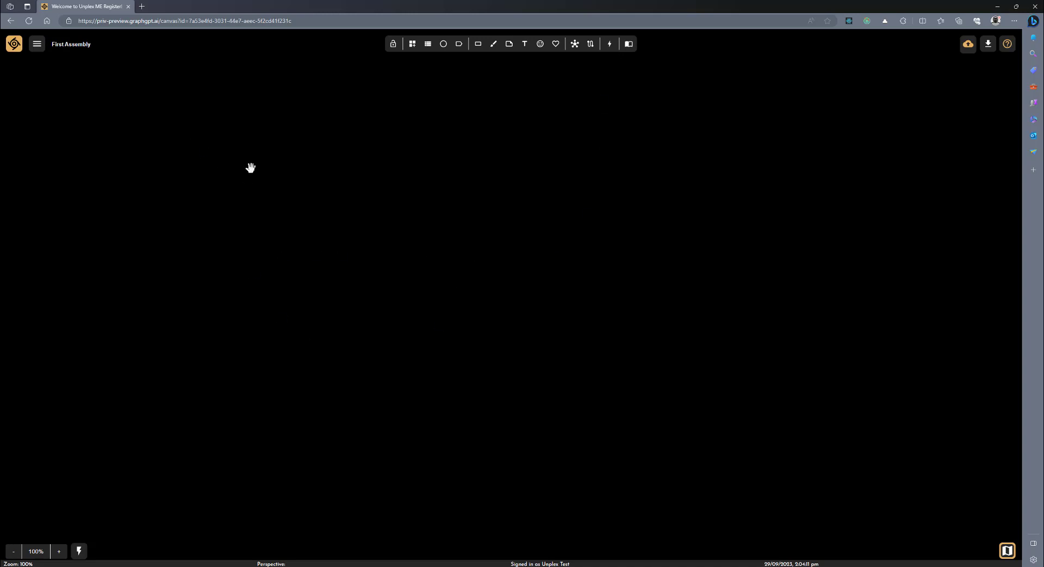
# - Create a card titled "Corporate Strategy" in the upper left of the canvas and enlarge it
pyautogui.doubleClick(272, 183)
pyautogui.moveTo(286, 192); pyautogui.dragTo(368, 266)
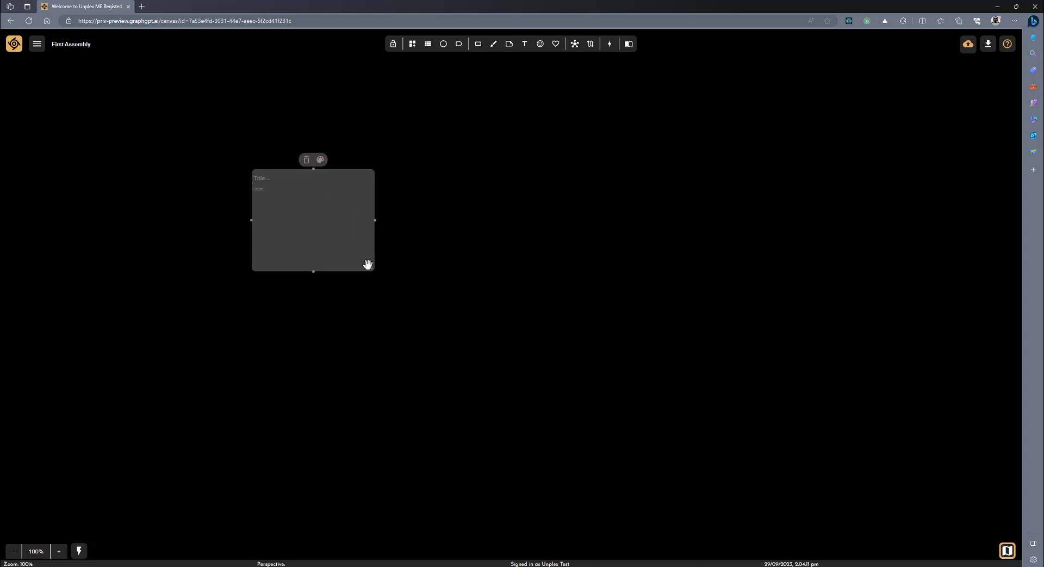
pyautogui.click(280, 179)
pyautogui.write('Corporate')
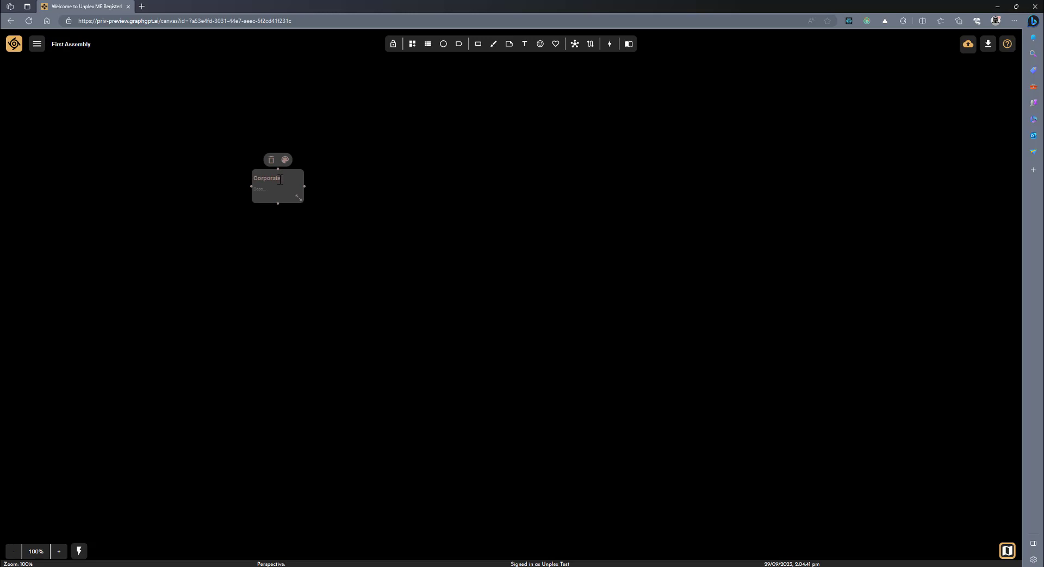
pyautogui.write('Strategy')
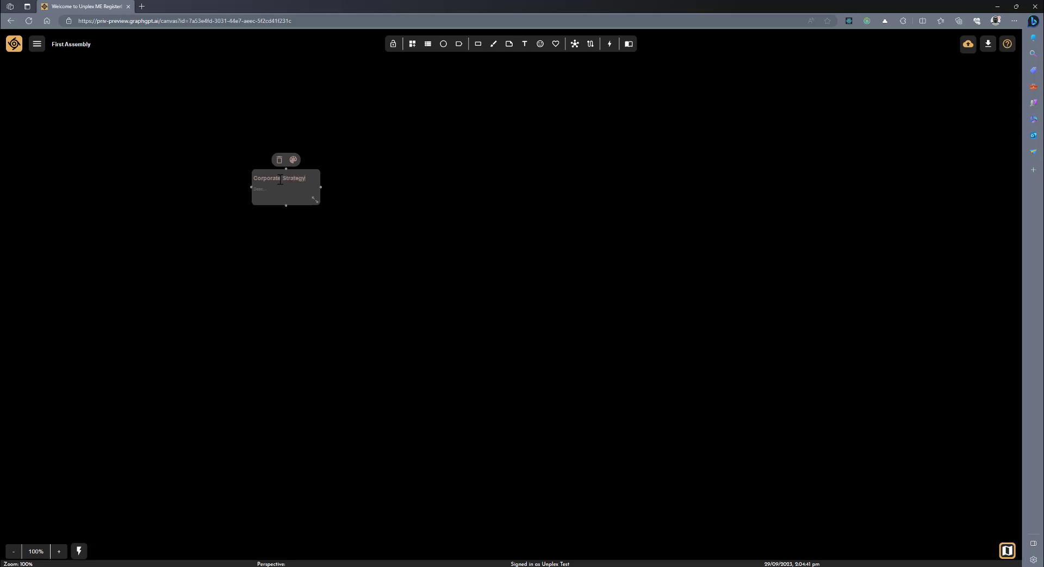
pyautogui.moveTo(314, 199); pyautogui.dragTo(348, 251)
# - Create a "Technology Strategy" card, nest it inside the Corporate Strategy card, and widen the parent card to make room beside it
pyautogui.doubleClick(447, 210)
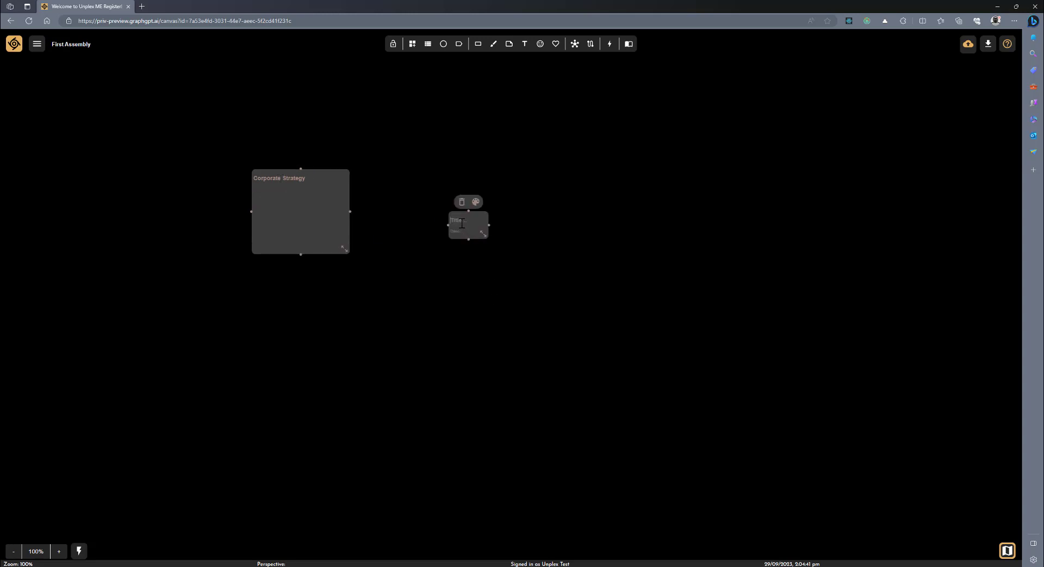
pyautogui.write('Techno')
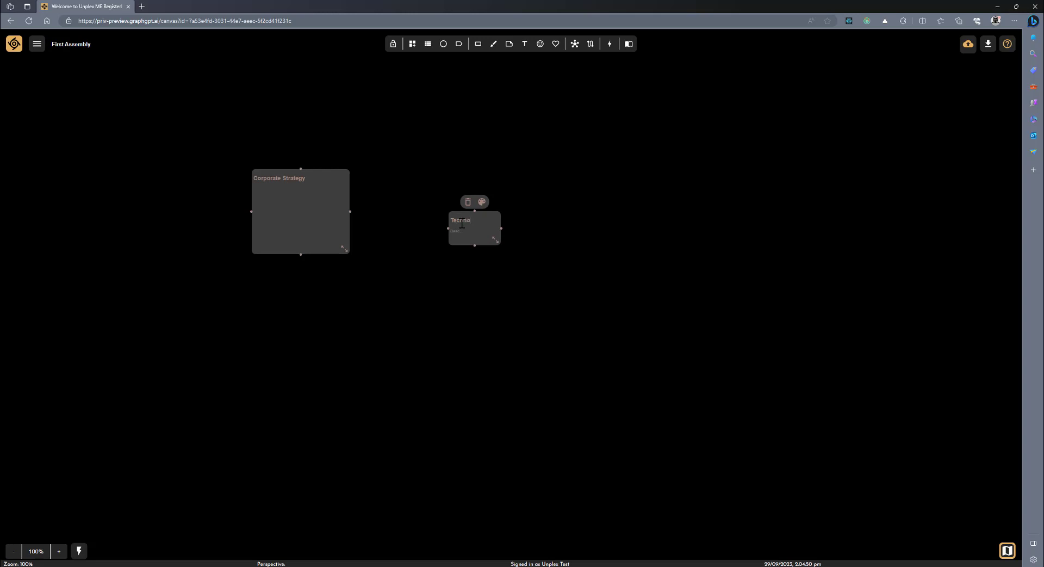
pyautogui.write('logy Strate')
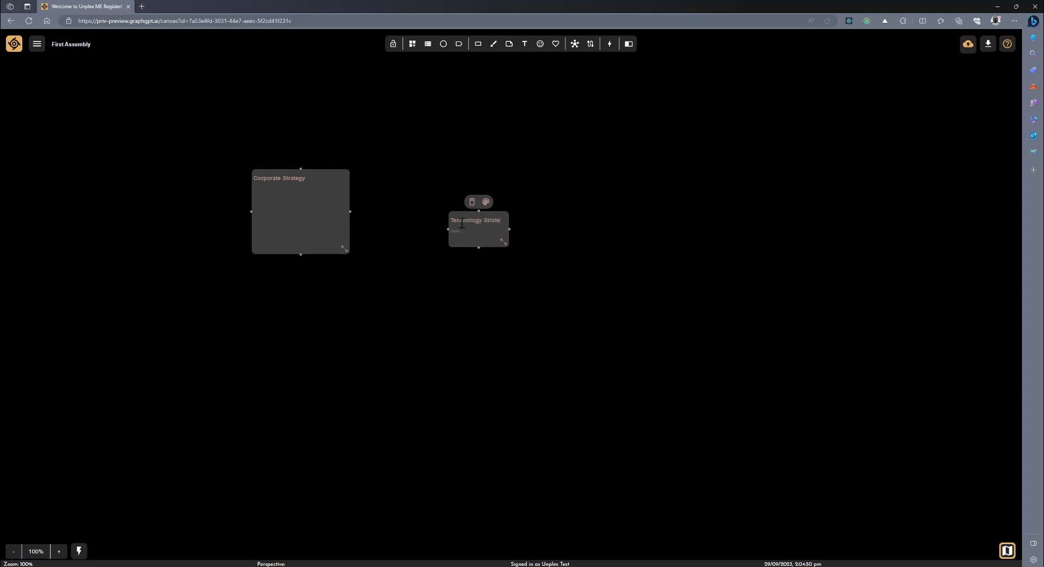
pyautogui.write('gy')
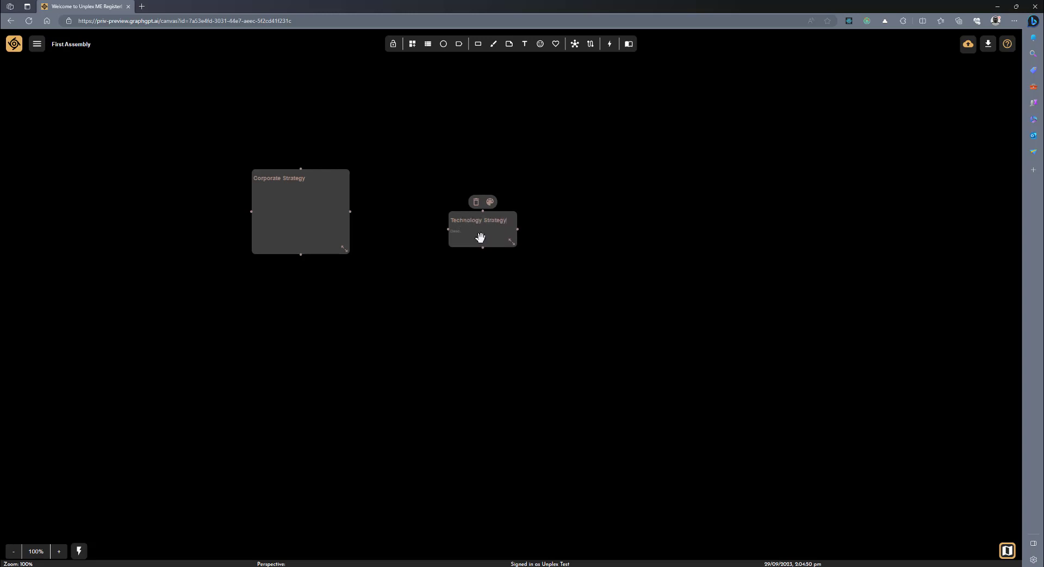
pyautogui.moveTo(480, 235); pyautogui.dragTo(289, 221)
pyautogui.moveTo(340, 250); pyautogui.dragTo(487, 273)
pyautogui.moveTo(303, 226); pyautogui.dragTo(322, 252)
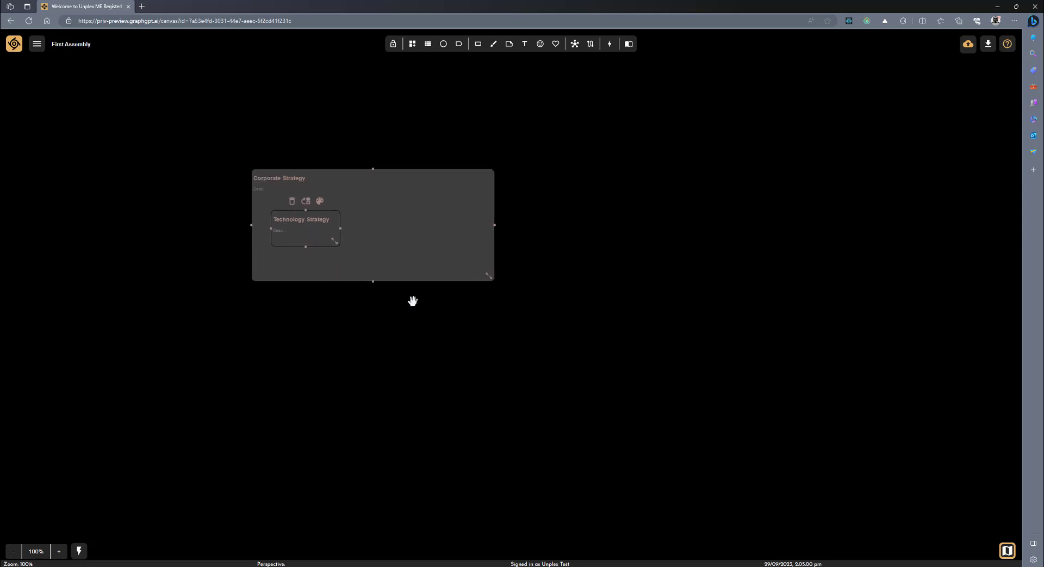
# - Create a "Marketing Strategy" card and nest it inside Corporate Strategy, beside the Technology Strategy card
pyautogui.doubleClick(595, 228)
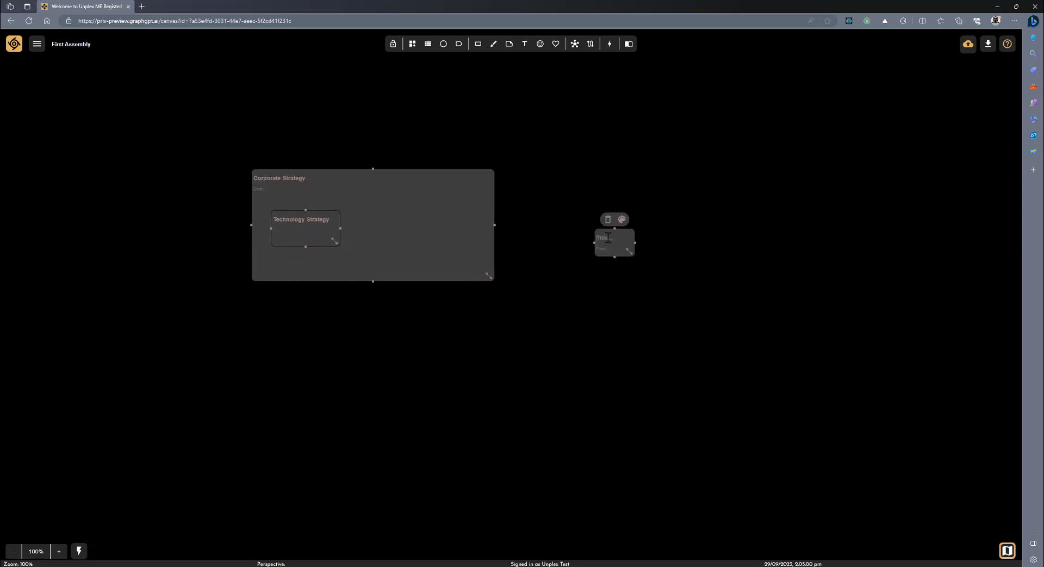
pyautogui.write('Mar')
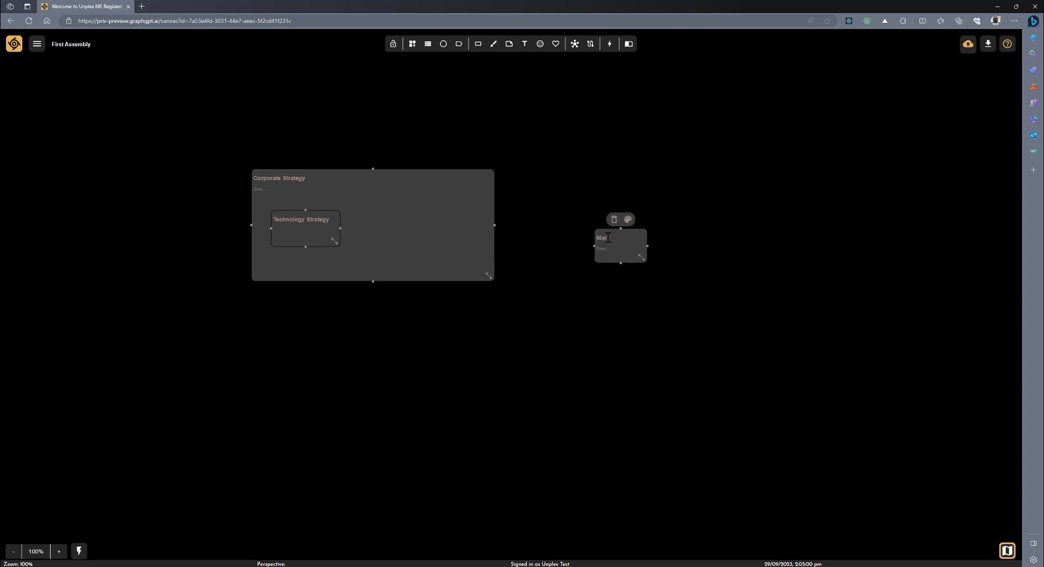
pyautogui.write('keting Strategy')
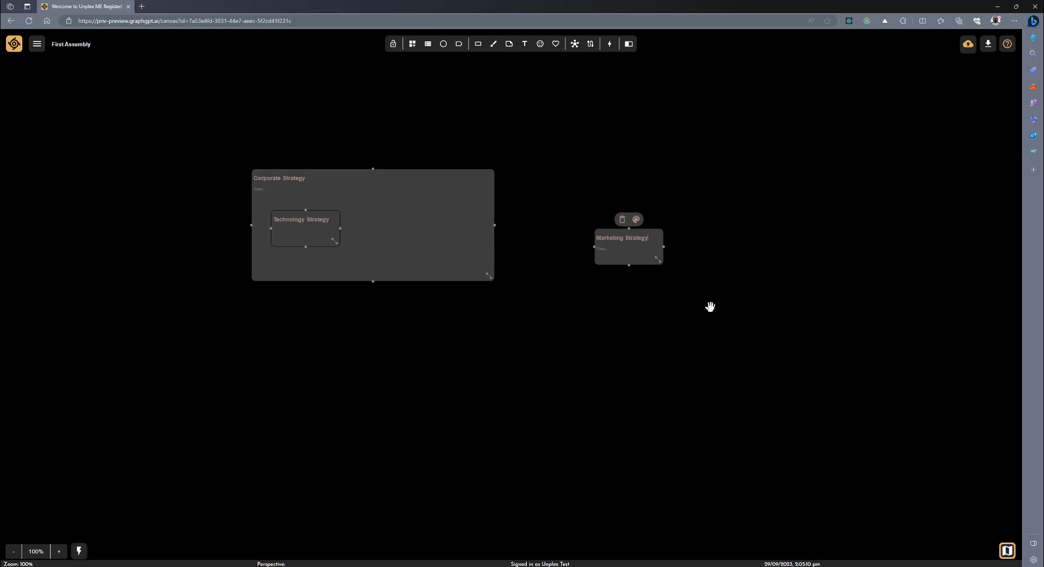
pyautogui.moveTo(637, 255); pyautogui.dragTo(400, 240)
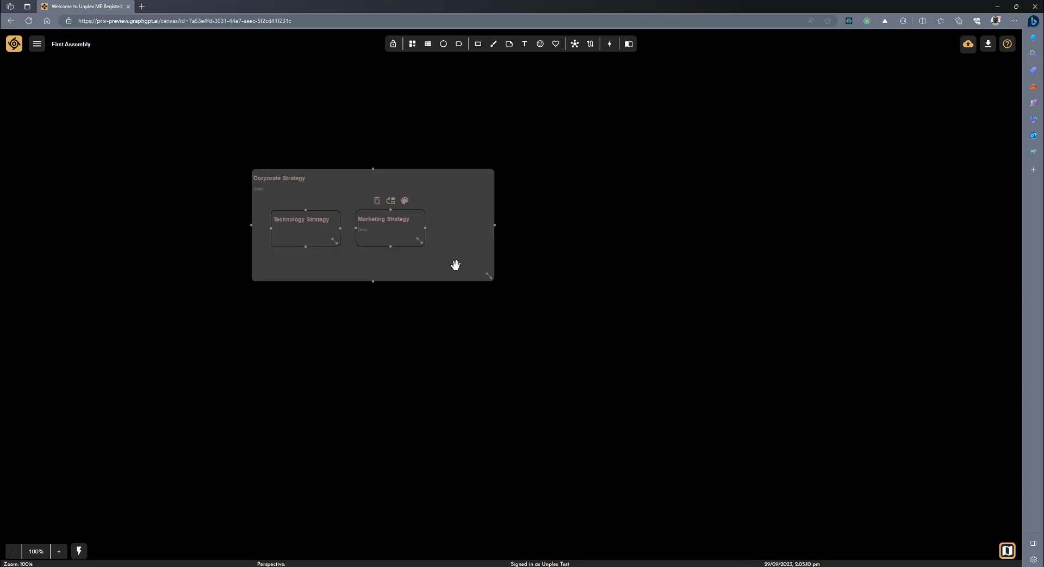
# - Widen the Corporate Strategy card and nest a new "Finance Strategy" card in it, beside Marketing Strategy
pyautogui.moveTo(490, 275); pyautogui.dragTo(561, 282)
pyautogui.doubleClick(617, 217)
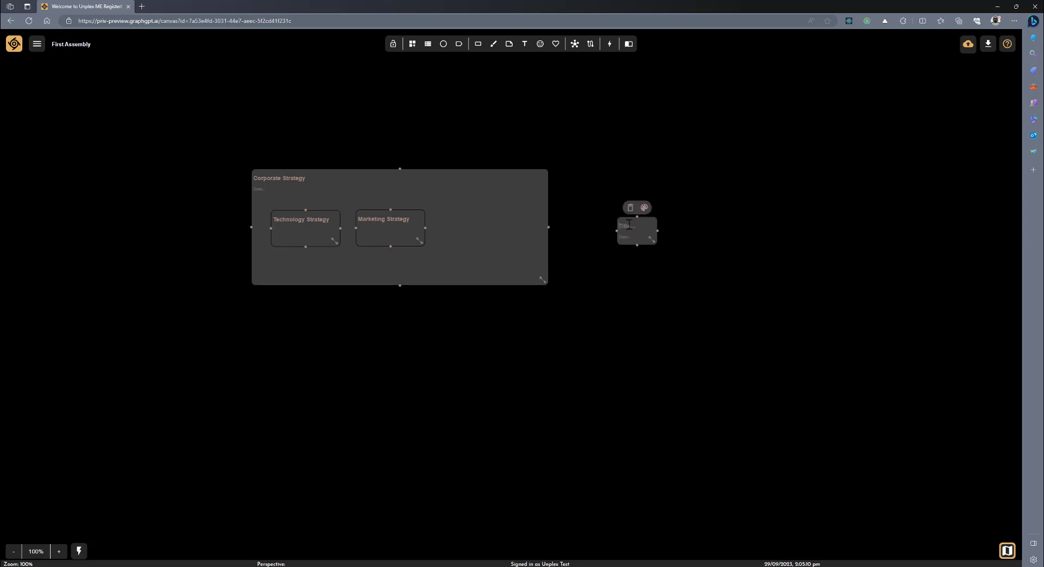
pyautogui.write('Fina')
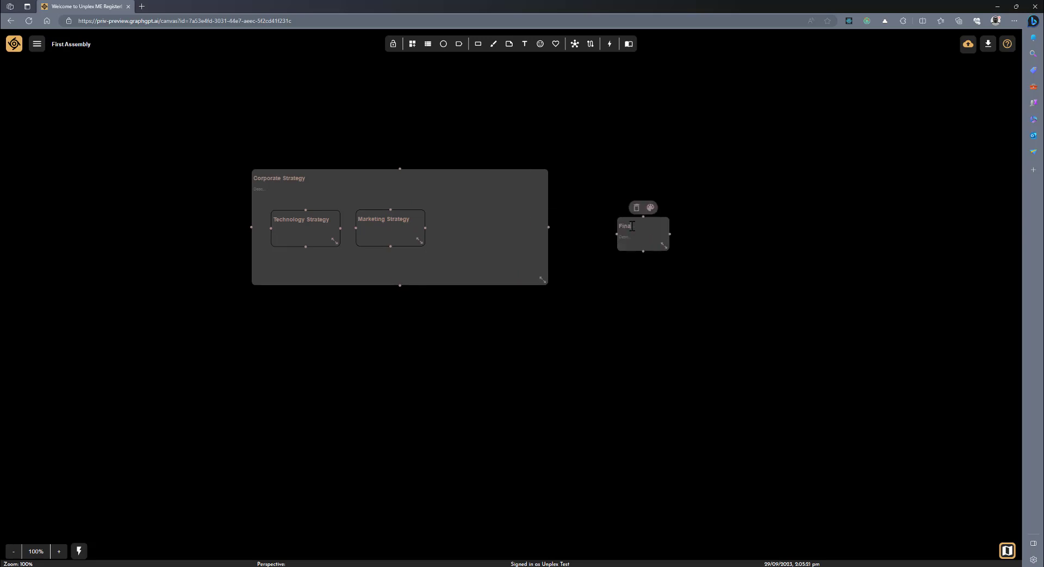
pyautogui.write('nce Strategy')
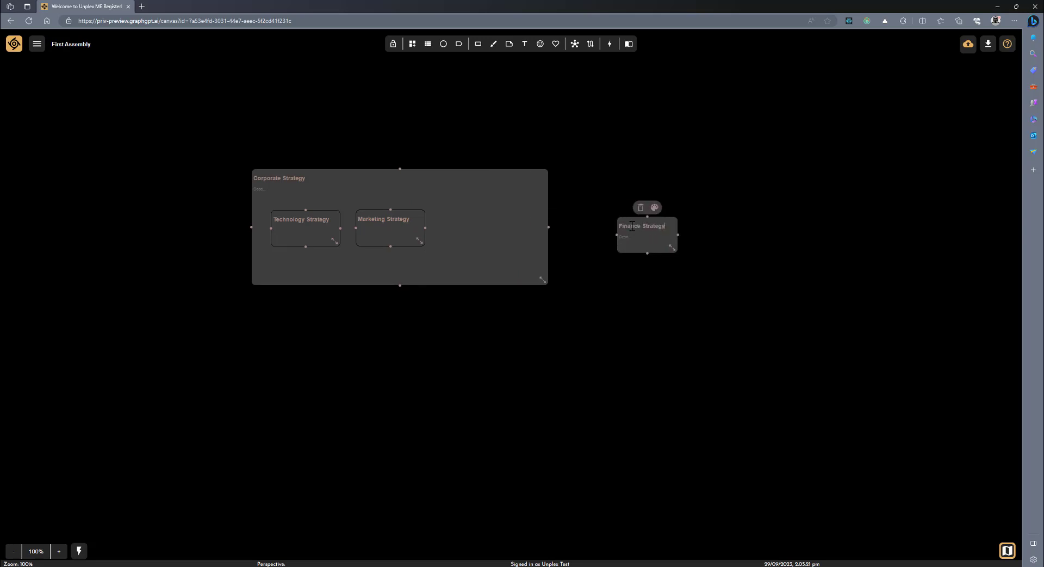
pyautogui.moveTo(650, 243); pyautogui.dragTo(479, 240)
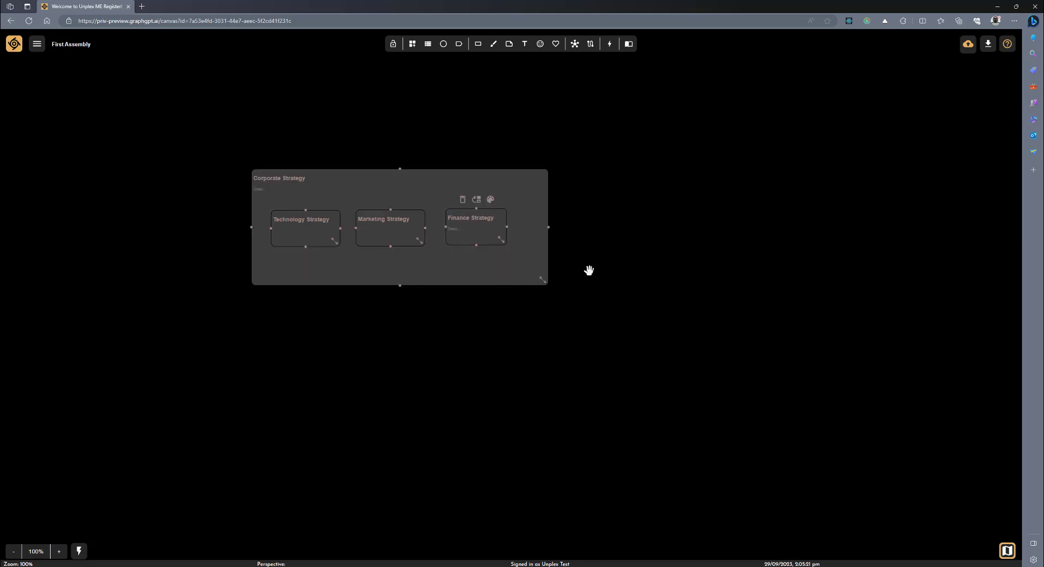
# - Color the Corporate Strategy parent card light orange
pyautogui.click(399, 194)
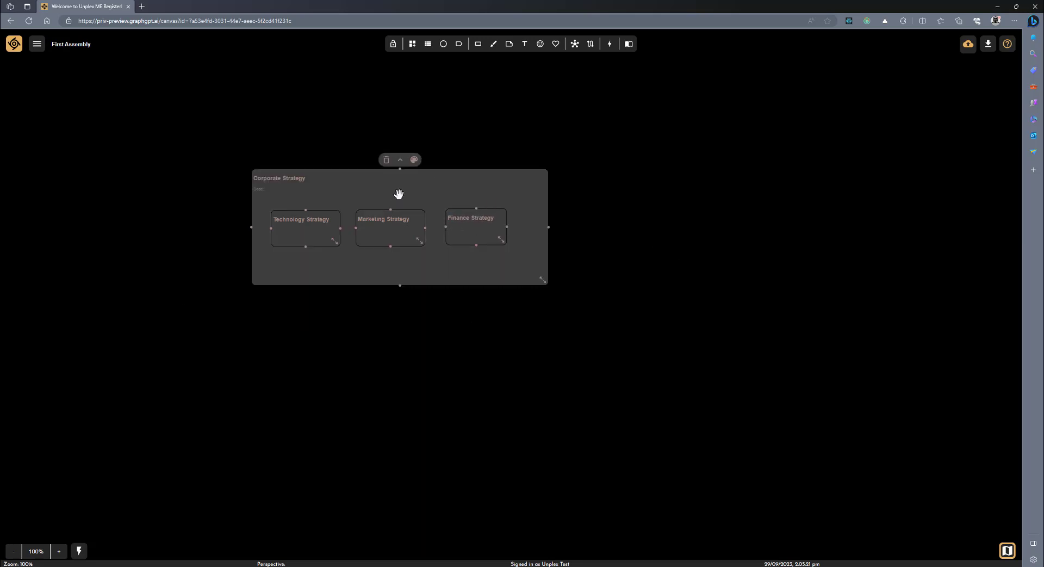
pyautogui.click(412, 158)
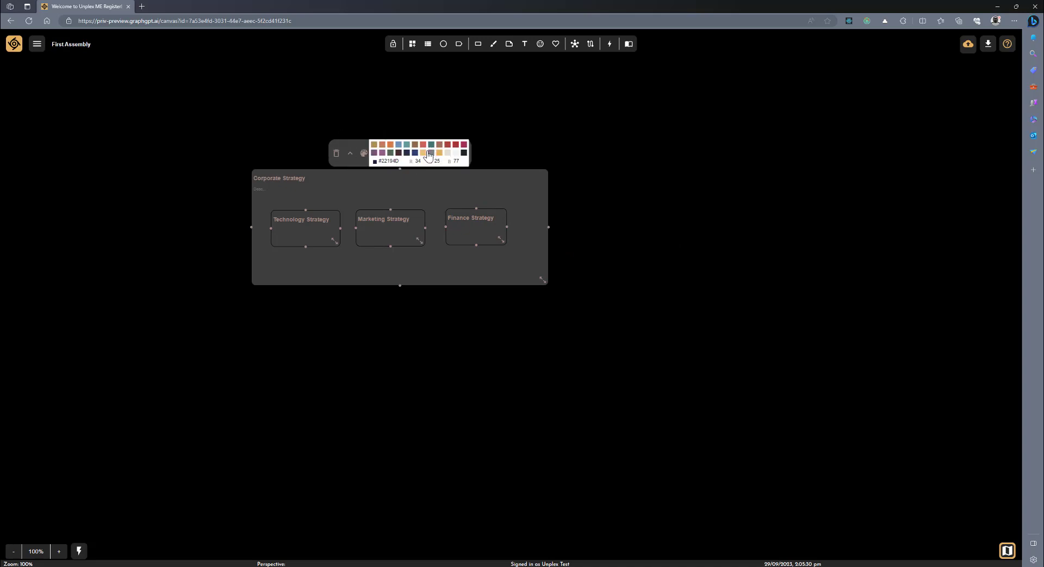
pyautogui.click(424, 154)
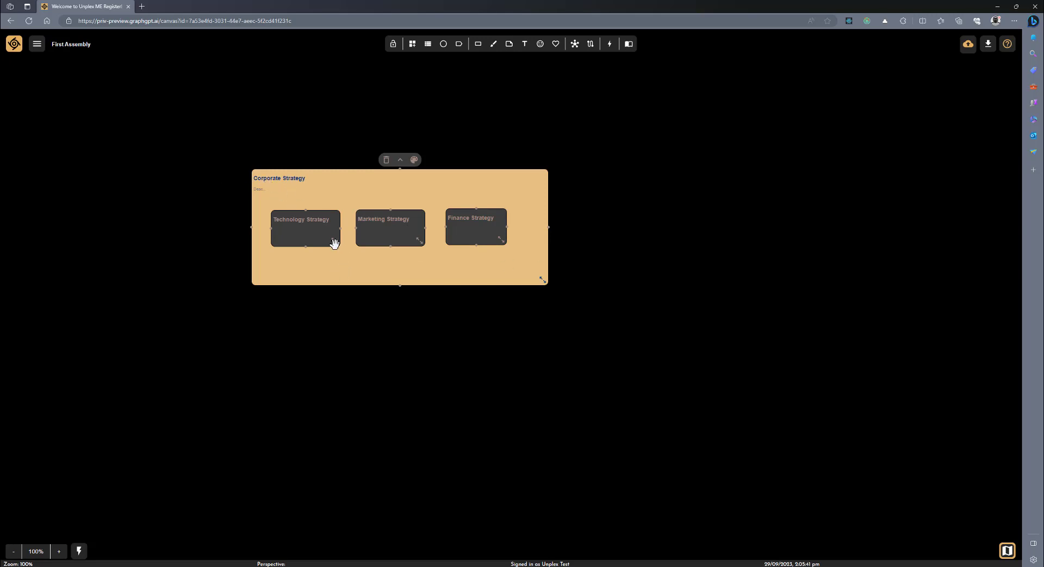
# - Make the Technology Strategy card taller and nest a new "Gen AI Strategy" card inside it
pyautogui.moveTo(331, 241); pyautogui.dragTo(334, 266)
pyautogui.doubleClick(404, 373)
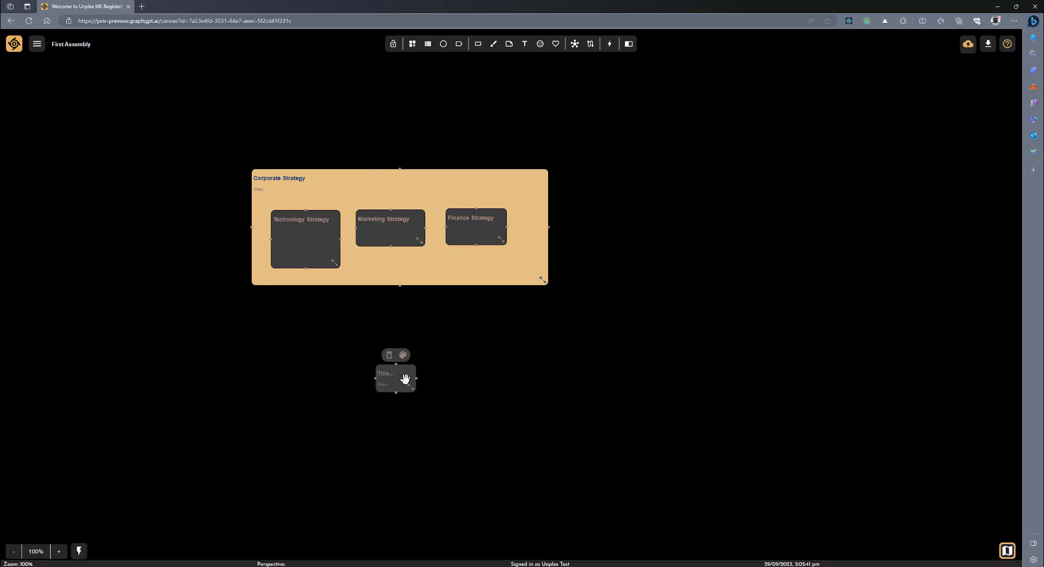
pyautogui.write('Gen AI')
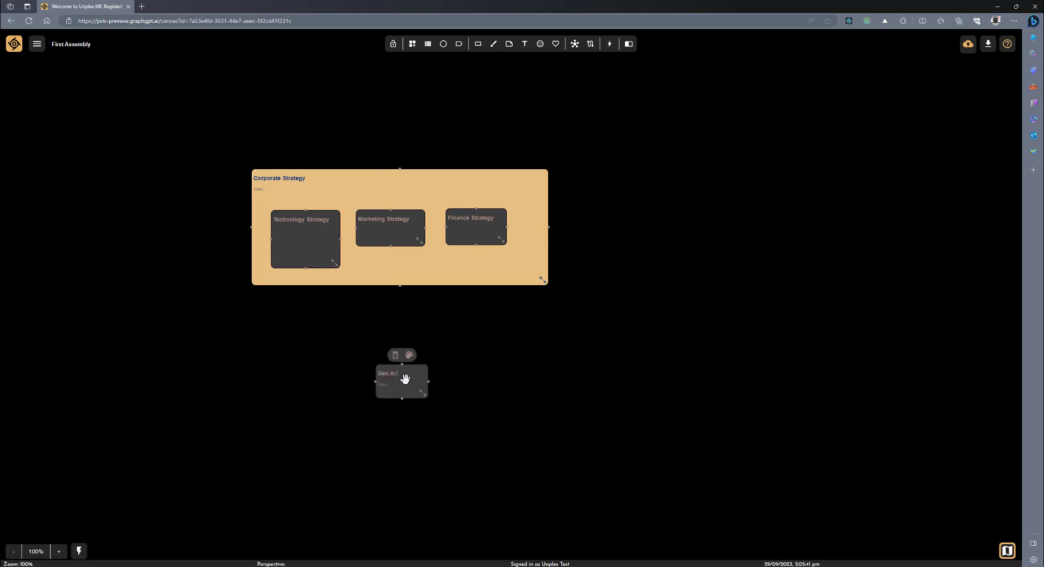
pyautogui.write(' Strategy')
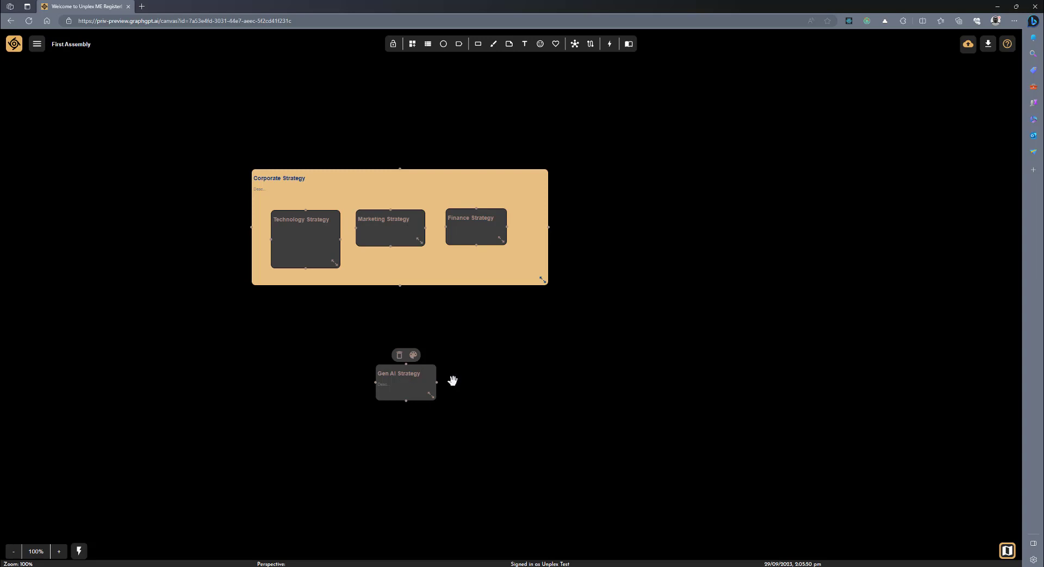
pyautogui.moveTo(430, 395); pyautogui.dragTo(320, 256)
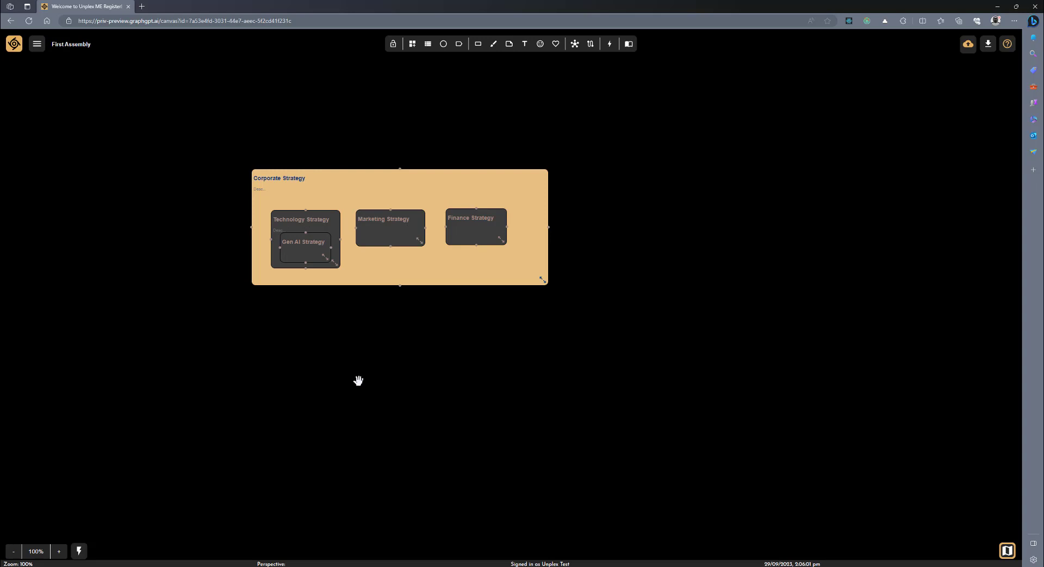
# - Color the Technology Strategy card dark blue and its nested Gen AI Strategy card orange
pyautogui.moveTo(336, 235)
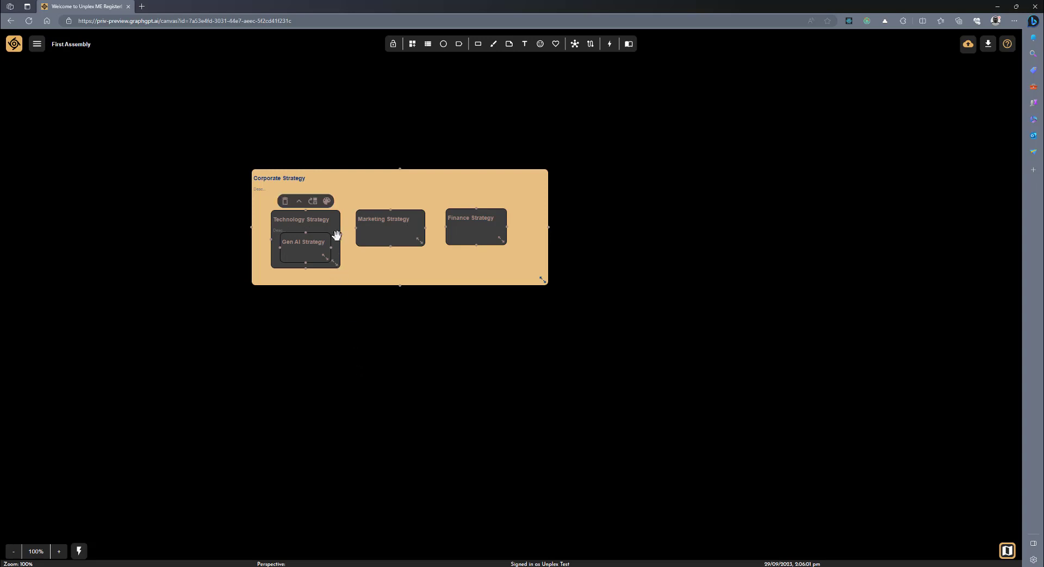
pyautogui.click(327, 205)
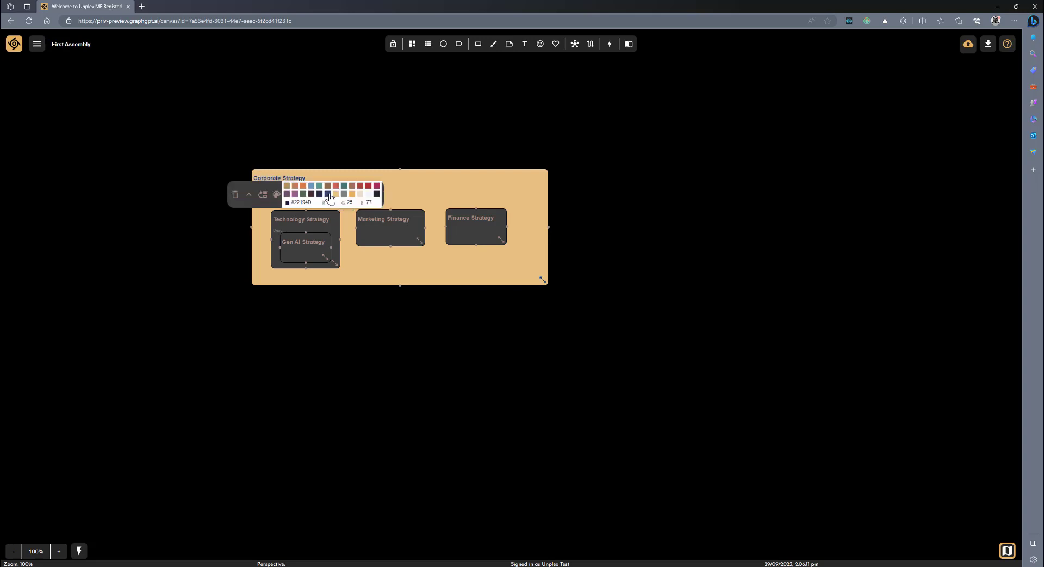
pyautogui.click(329, 194)
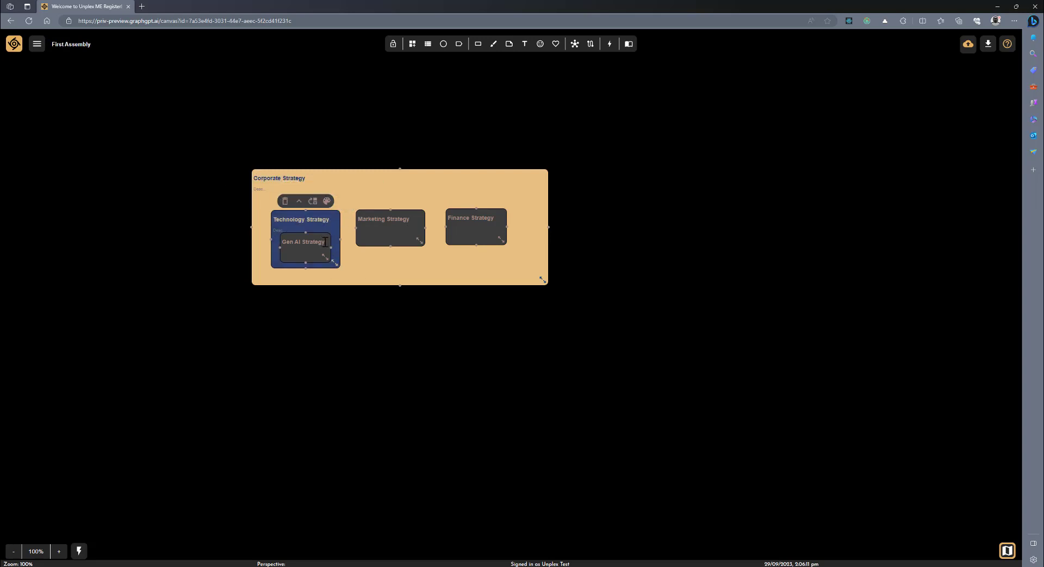
pyautogui.click(325, 221)
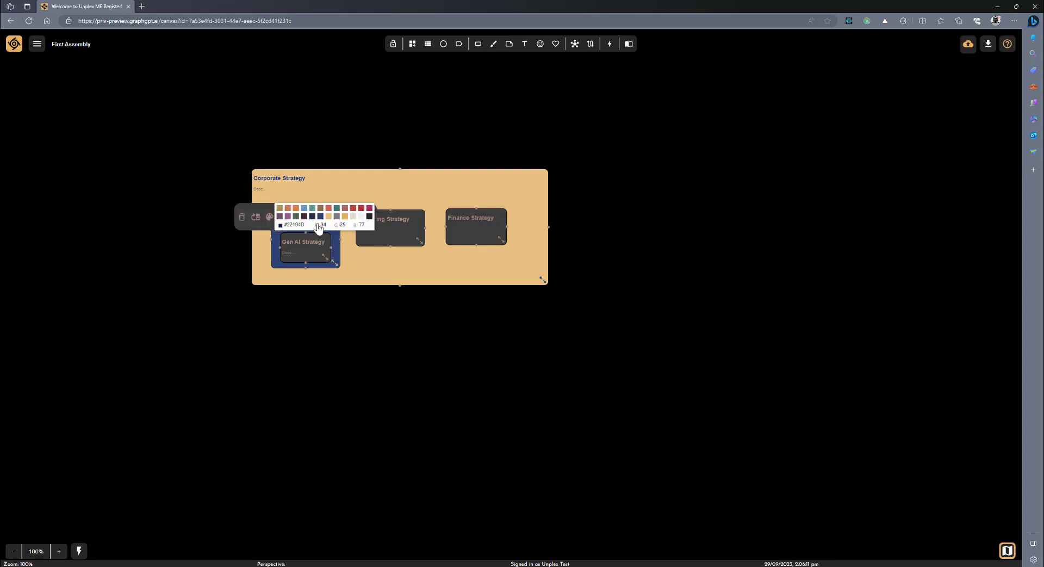
pyautogui.click(346, 221)
# - Enlarge the Marketing Strategy card and nest a new "Social Media" card inside it
pyautogui.moveTo(411, 248)
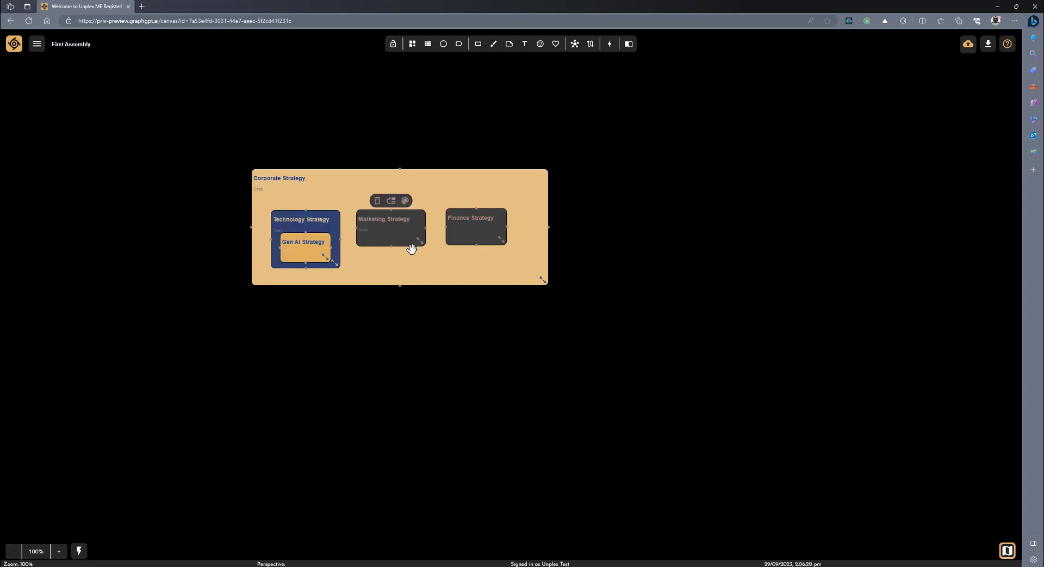
pyautogui.moveTo(420, 240); pyautogui.dragTo(447, 327)
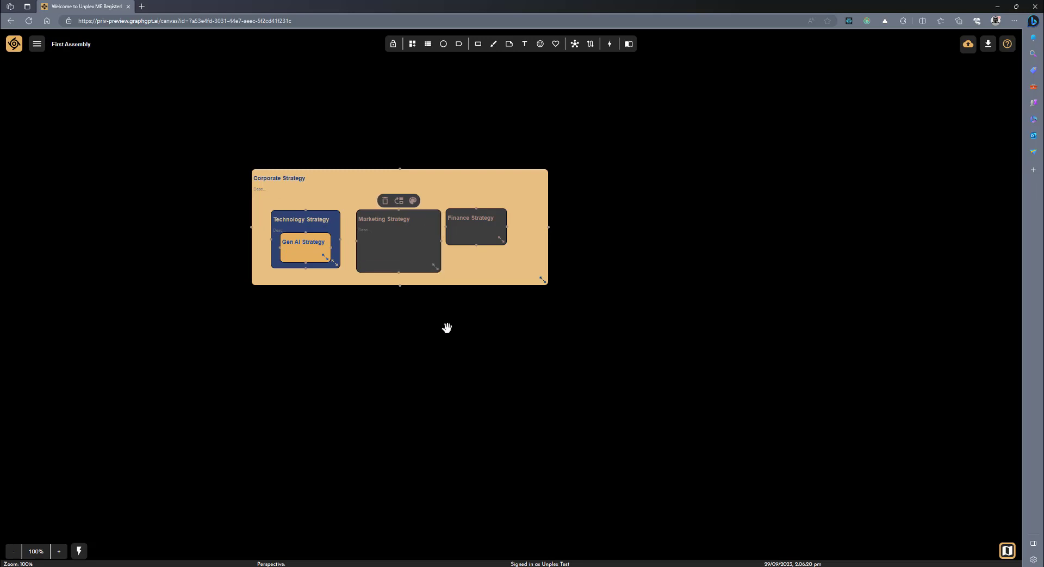
pyautogui.doubleClick(449, 340)
pyautogui.write('Social Media')
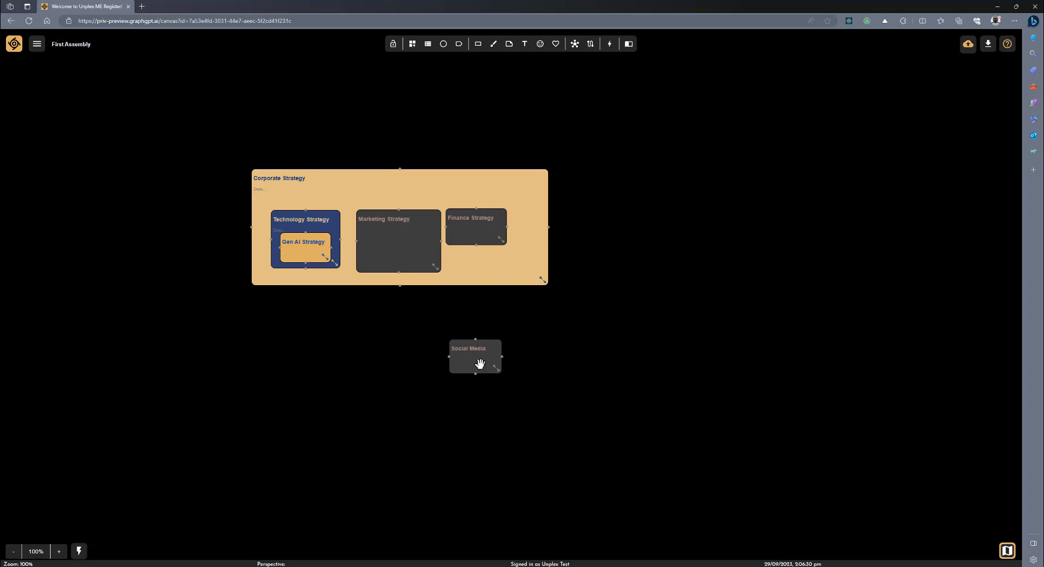
pyautogui.moveTo(480, 366); pyautogui.dragTo(395, 259)
# - Shift the Finance Strategy card away from Marketing Strategy, then widen Marketing Strategy and move it closer to Technology Strategy
pyautogui.moveTo(477, 239); pyautogui.dragTo(508, 239)
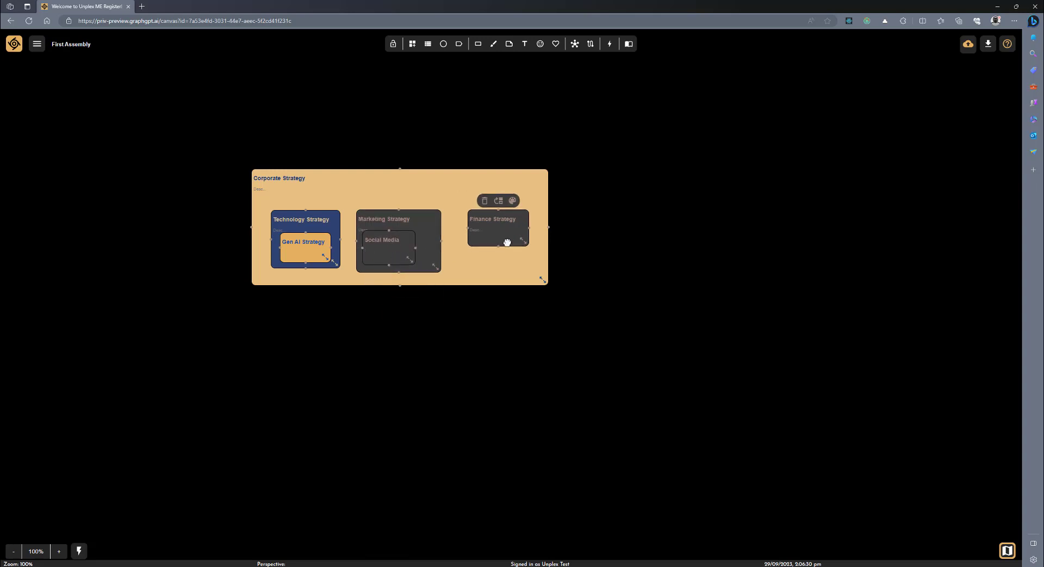
pyautogui.moveTo(435, 265); pyautogui.dragTo(457, 266)
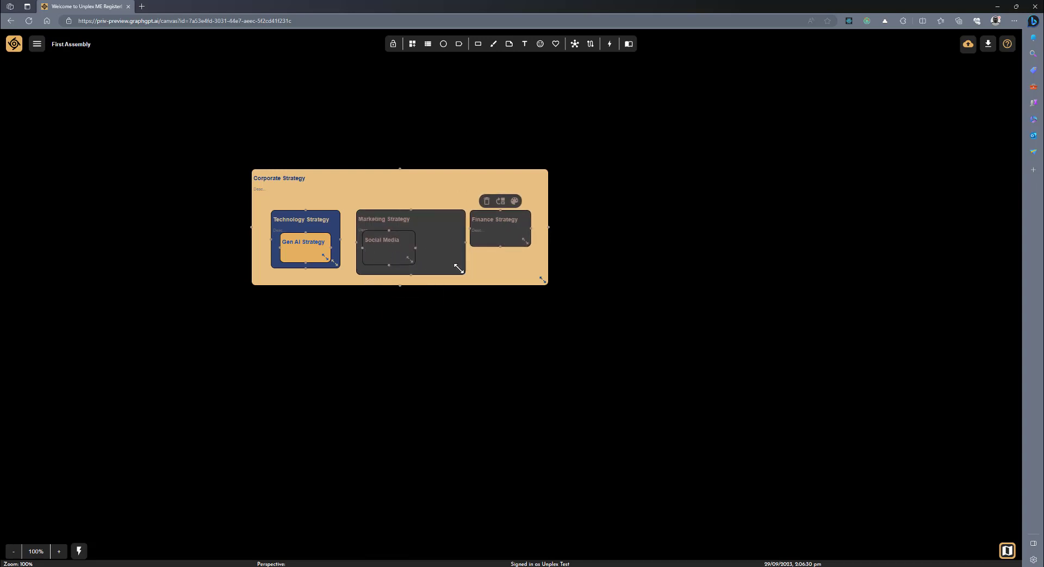
pyautogui.click(427, 260)
# - Create a "Mass Communication" card and nest it in Marketing Strategy beside Social Media, moving Finance Strategy further aside
pyautogui.doubleClick(517, 347)
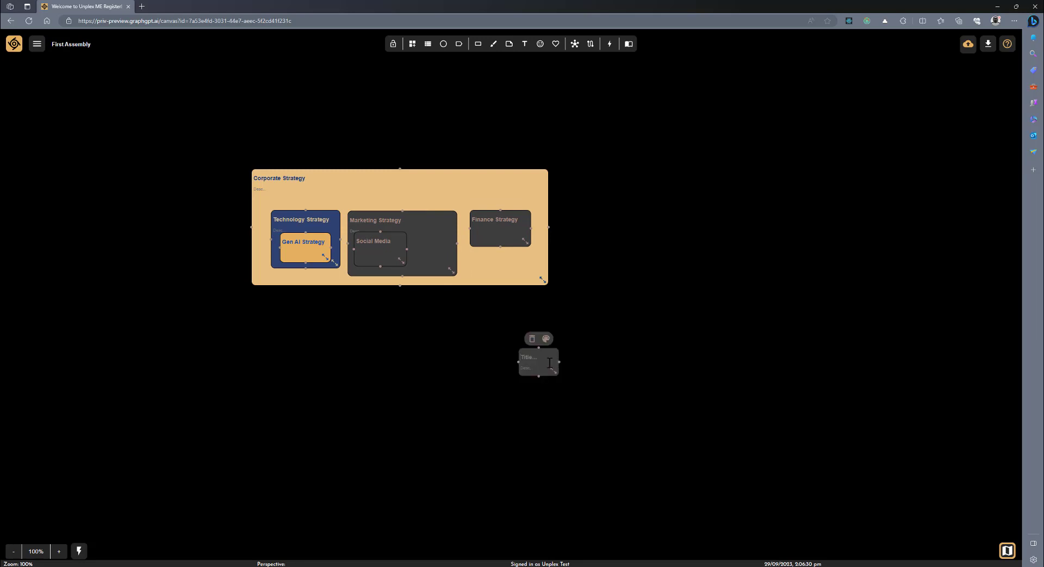
pyautogui.write('Mass C')
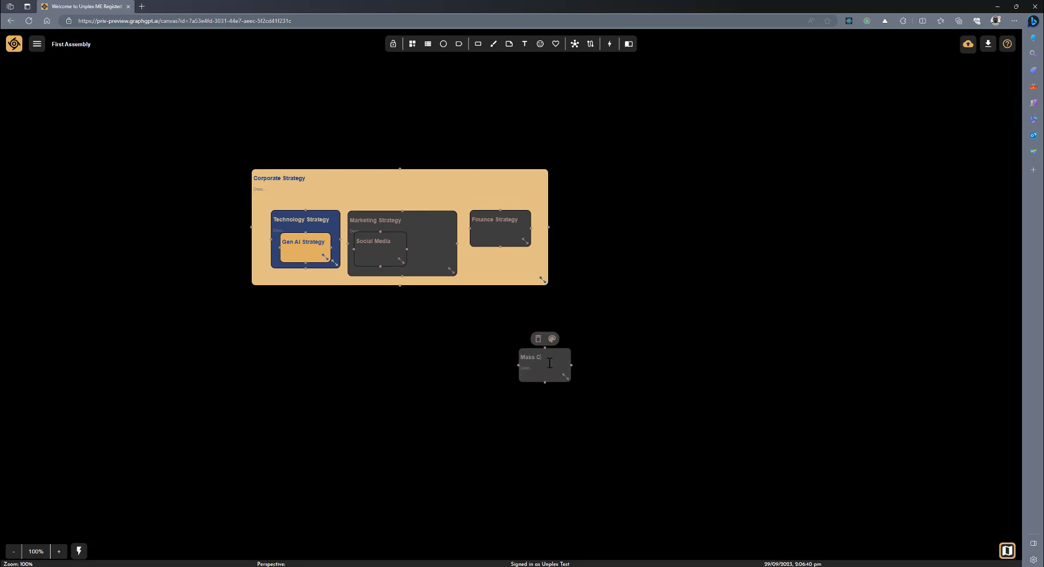
pyautogui.write('ommunication')
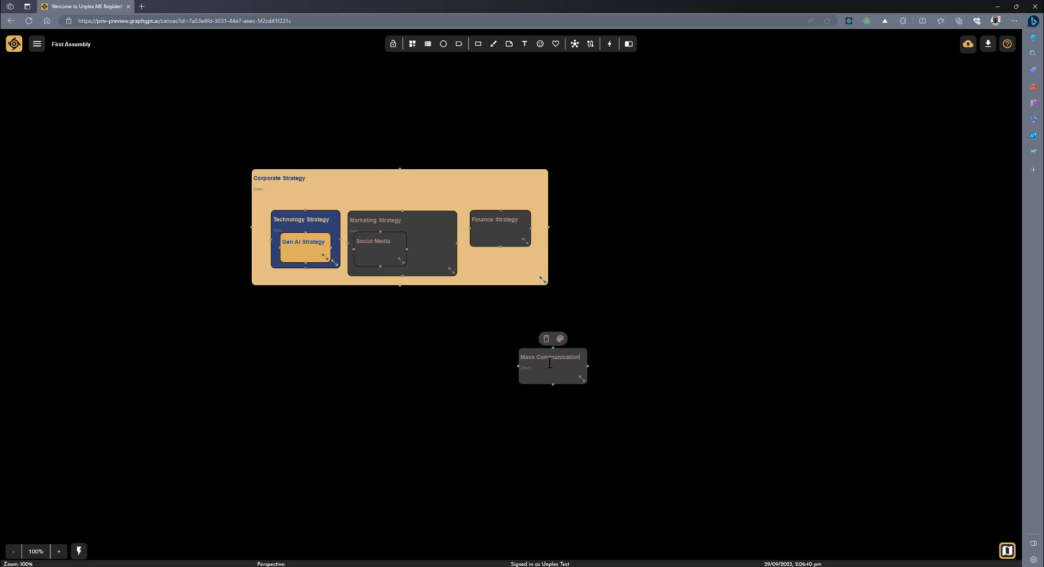
pyautogui.moveTo(583, 380); pyautogui.dragTo(513, 247)
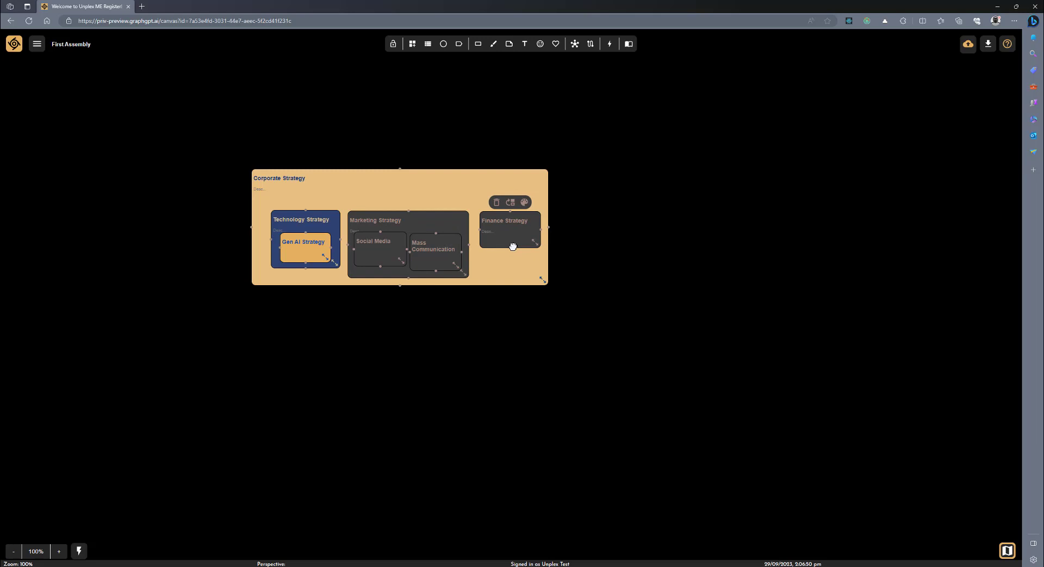
# - Nest a new "Long Term Investments" card in Finance Strategy, enlarging the Finance Strategy and Corporate Strategy cards to make room
pyautogui.moveTo(535, 242); pyautogui.dragTo(538, 269)
pyautogui.doubleClick(663, 238)
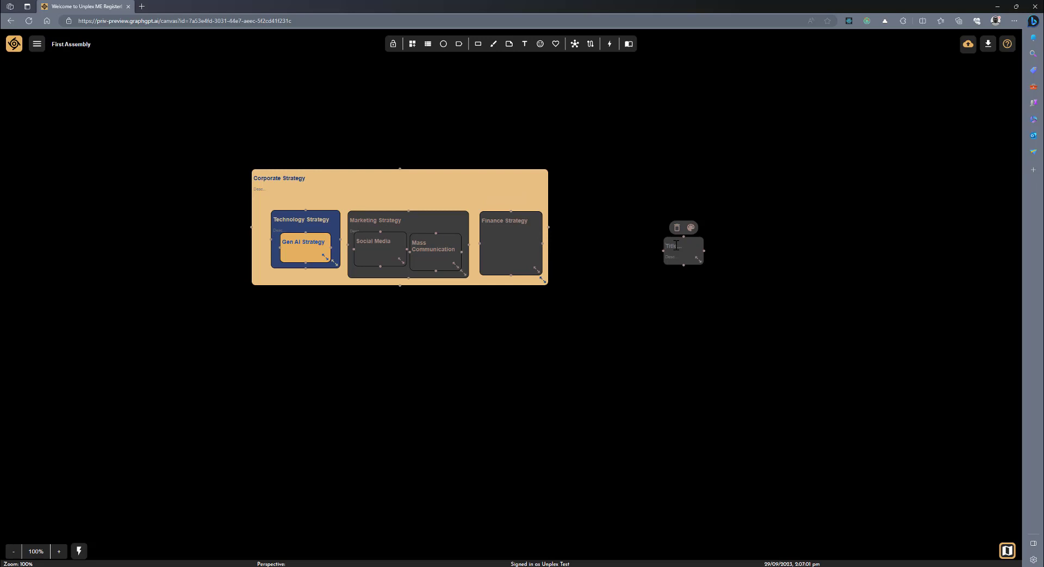
pyautogui.write('Long Term')
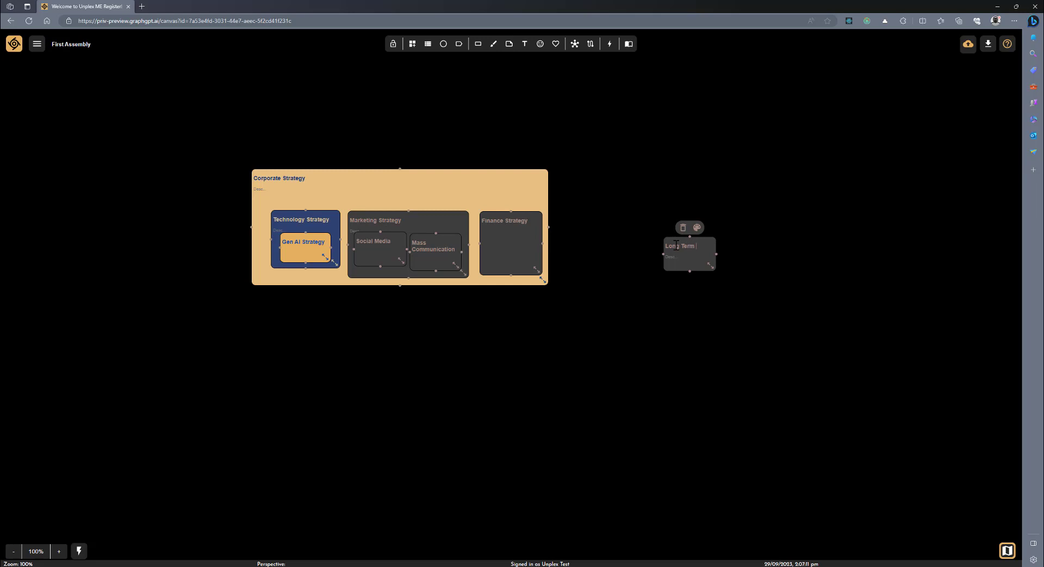
pyautogui.write(' Investme')
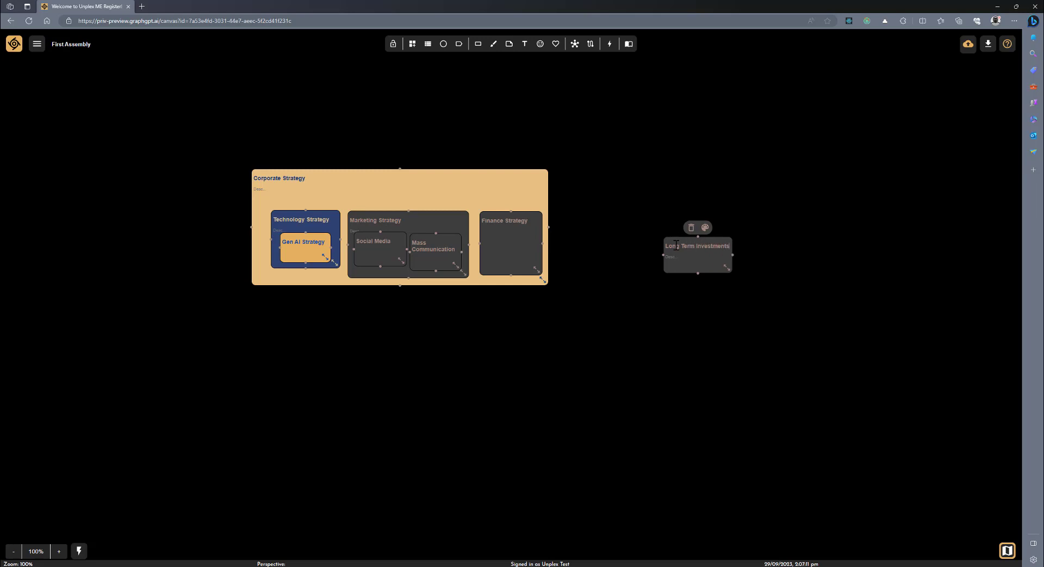
pyautogui.write('nts')
pyautogui.moveTo(726, 266); pyautogui.dragTo(590, 304)
pyautogui.moveTo(538, 270); pyautogui.dragTo(581, 277)
# - Create a "Tactical Investments" card and nest it in Finance Strategy beside Long Term Investments
pyautogui.doubleClick(668, 242)
pyautogui.write('Ta')
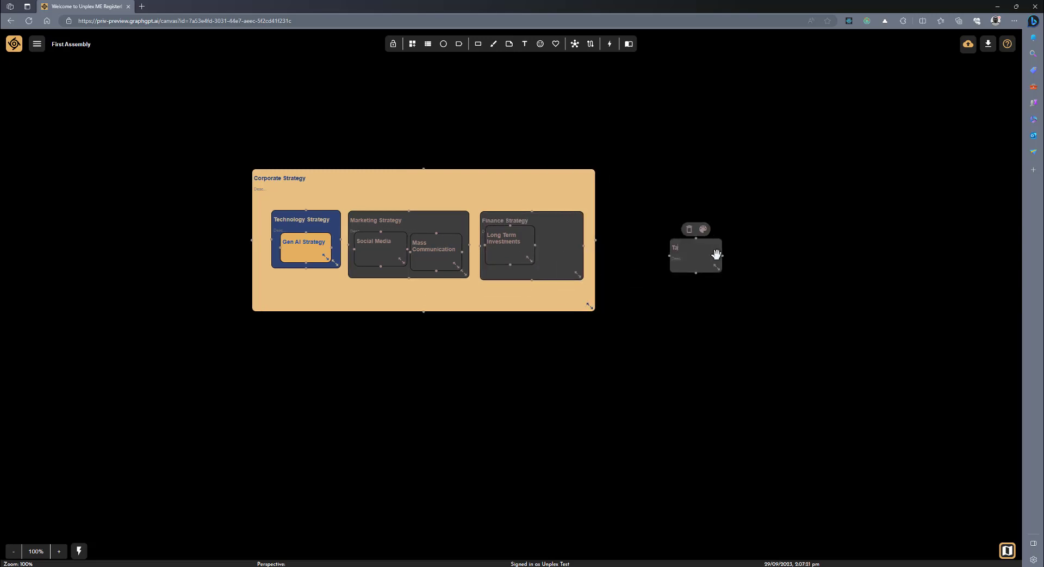
pyautogui.write('ctical Investm')
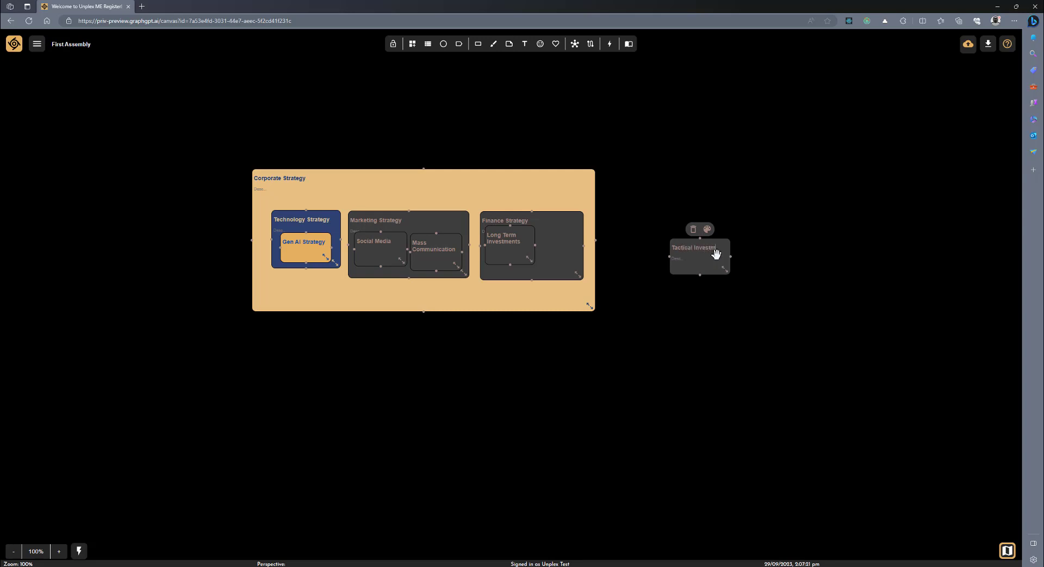
pyautogui.write('ents')
pyautogui.moveTo(730, 271); pyautogui.dragTo(570, 258)
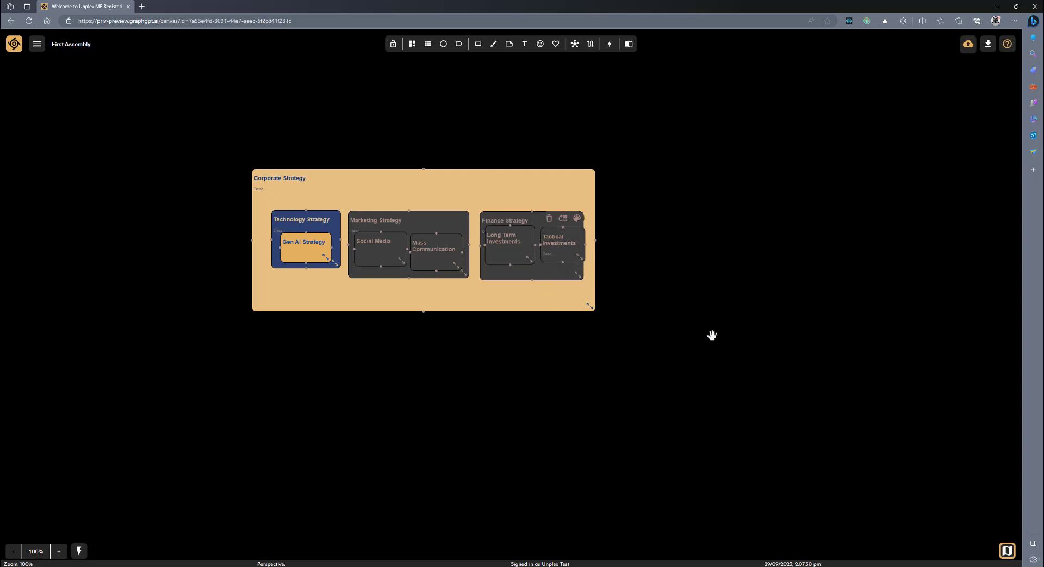
# - Color the Marketing Strategy card teal and the Finance Strategy card red
pyautogui.moveTo(456, 216)
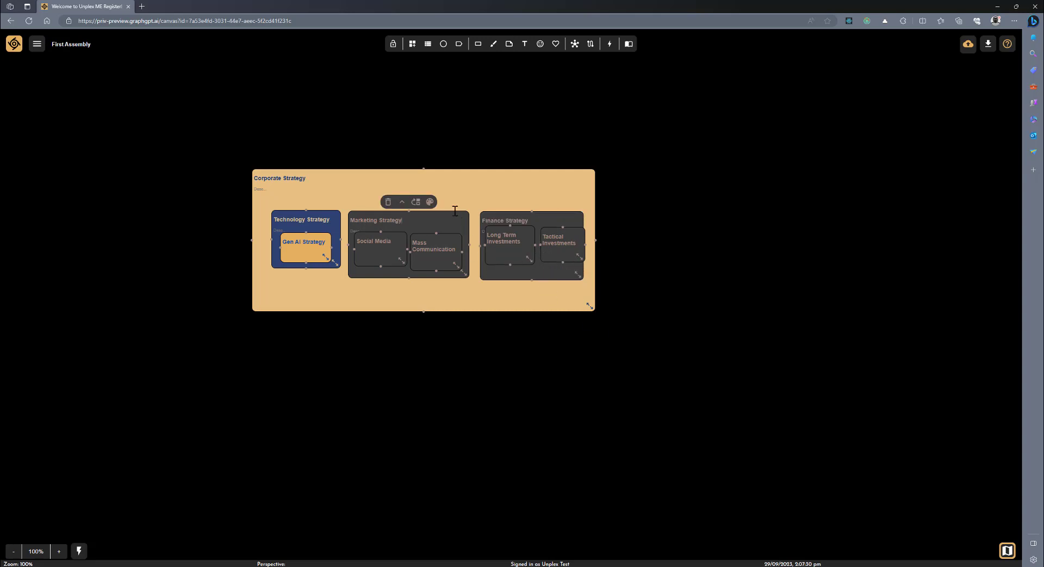
pyautogui.click(429, 203)
pyautogui.click(420, 188)
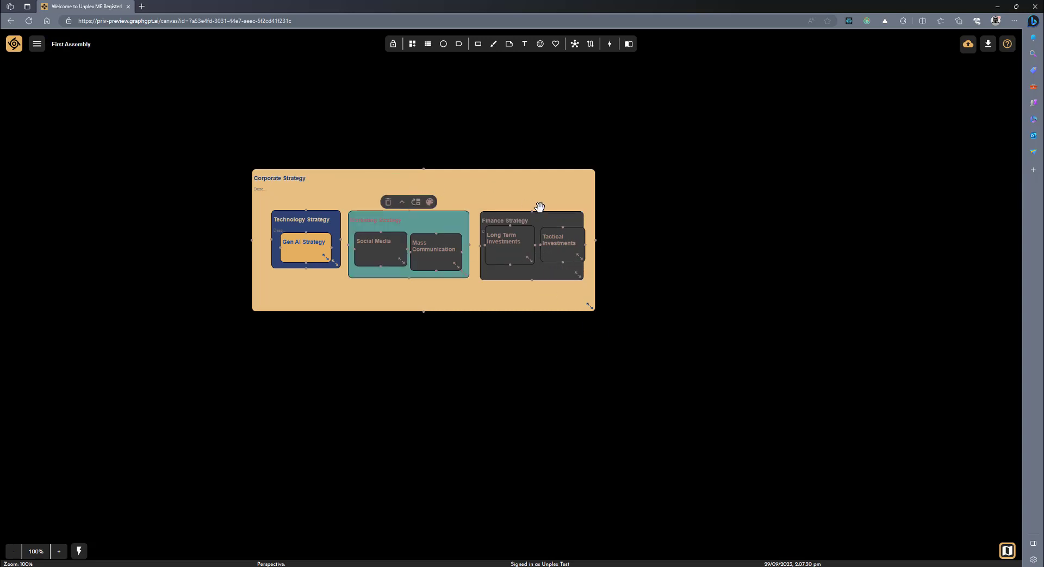
pyautogui.click(554, 202)
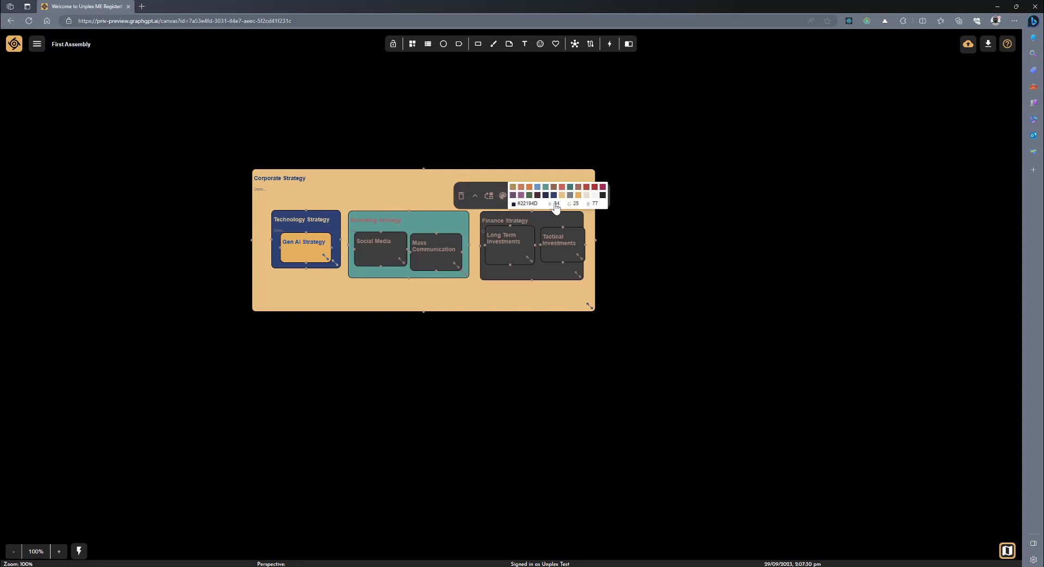
pyautogui.click(587, 187)
pyautogui.moveTo(526, 253)
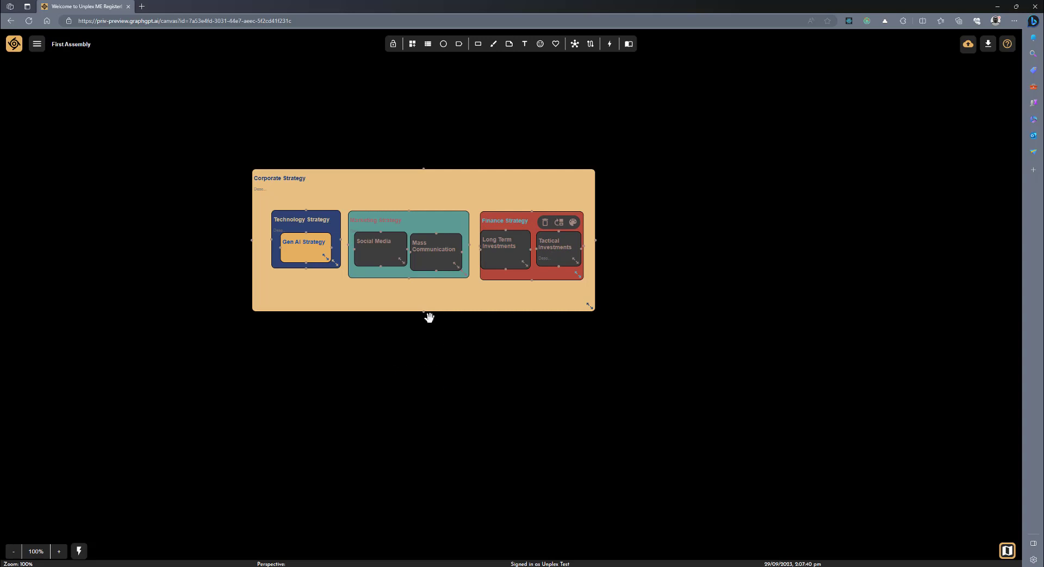
# - Create an "Enterprise Architecture" card below Corporate Strategy and enlarge it to nearly the same width
pyautogui.doubleClick(286, 364)
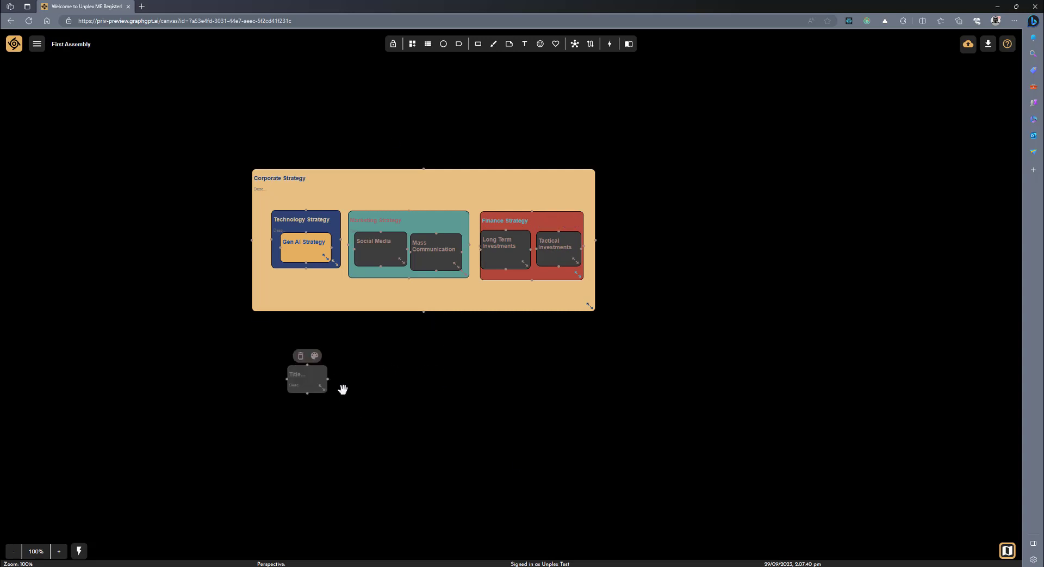
pyautogui.write('Enterp')
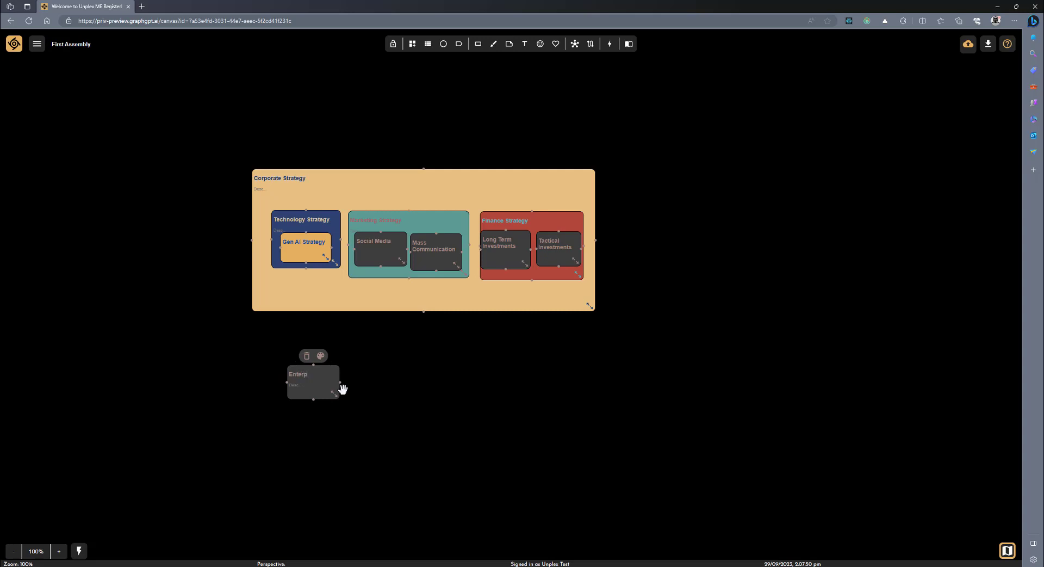
pyautogui.write('rise Archited')
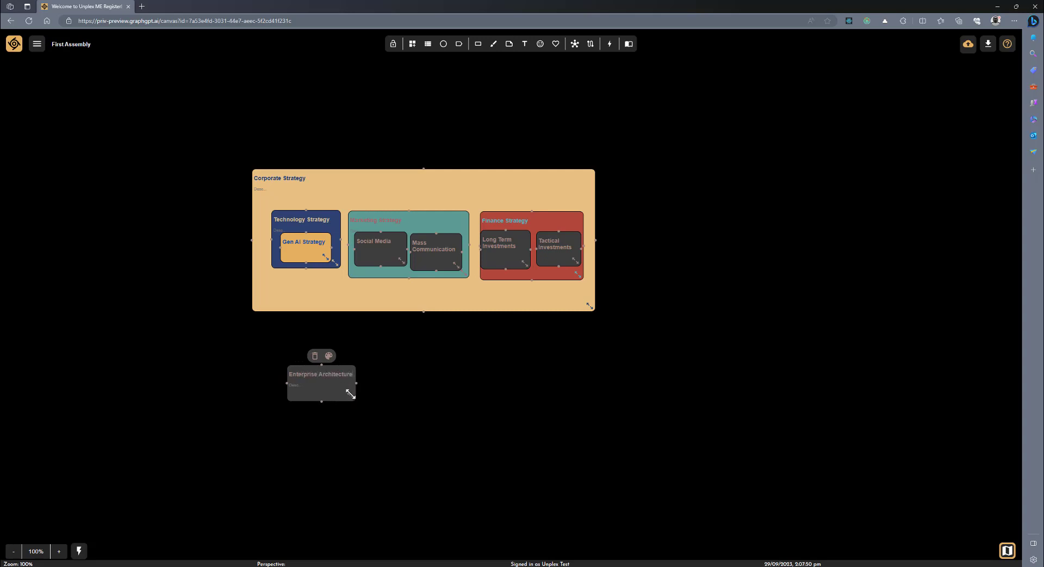
pyautogui.moveTo(351, 397); pyautogui.dragTo(581, 469)
pyautogui.moveTo(471, 436); pyautogui.dragTo(450, 428)
# - Add a new blank card below the Enterprise Architecture card
pyautogui.doubleClick(383, 506)
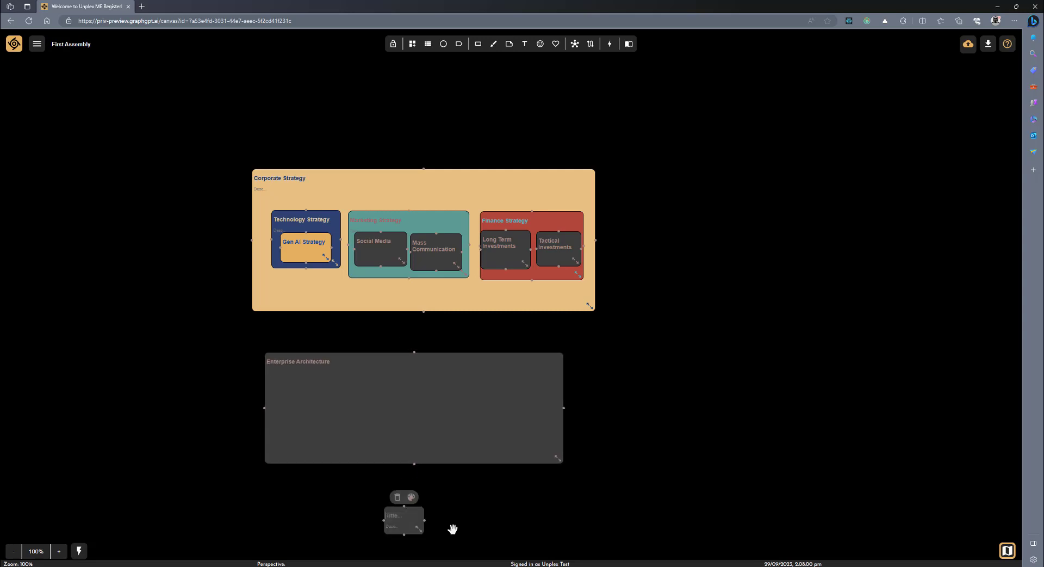